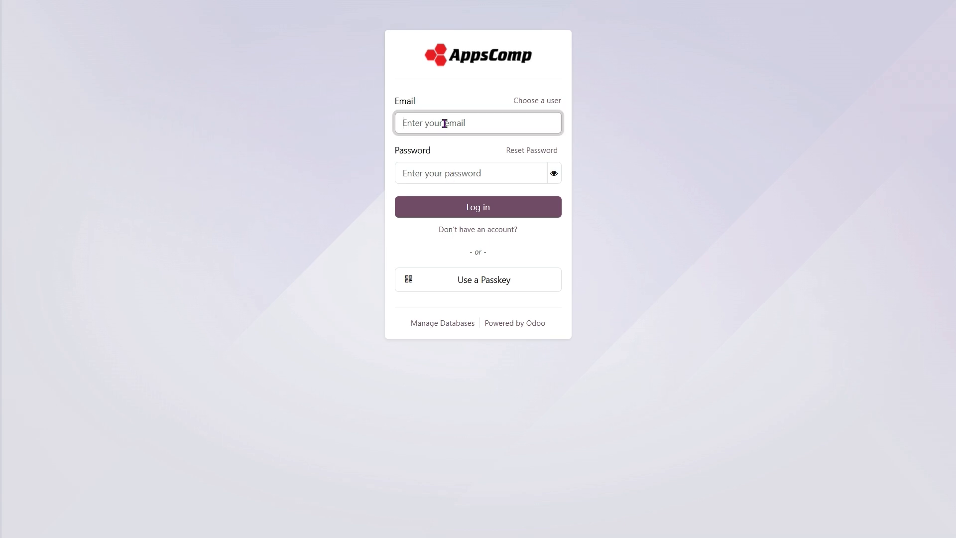
# Log in with the administrator's email and password, then dismiss Chrome's password warning
pyautogui.write('admin')
pyautogui.press('Tab')
pyautogui.write('admin')
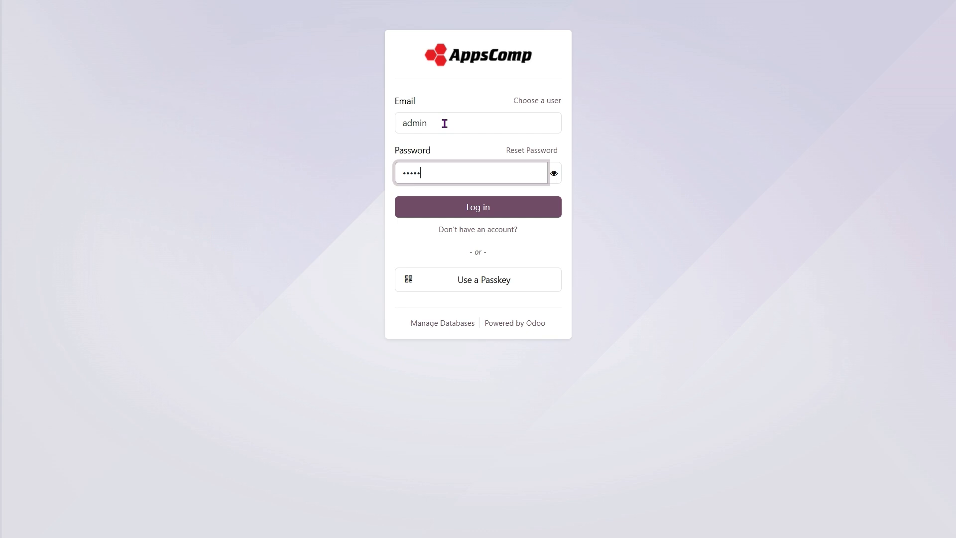
pyautogui.press('Return')
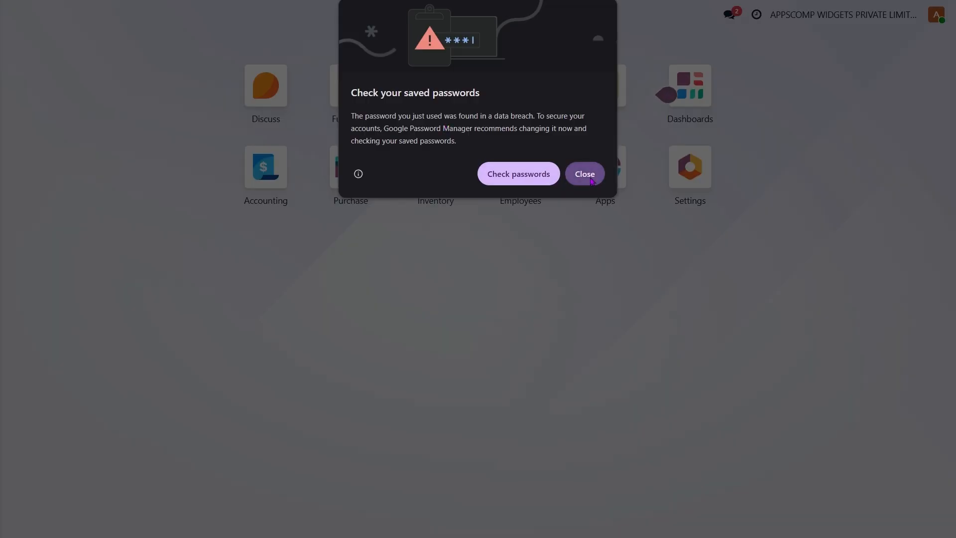
pyautogui.click(586, 174)
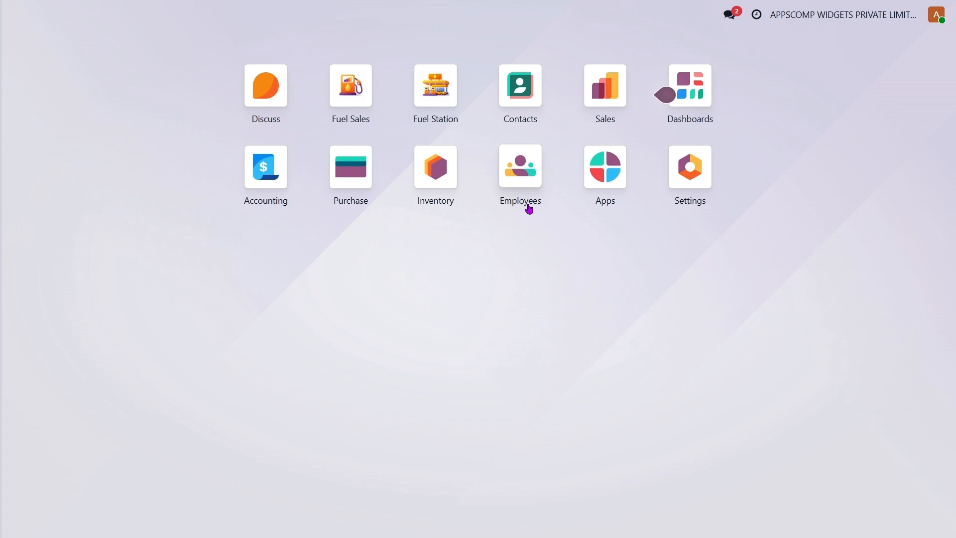
# Open the Employees app to view the three employee records
pyautogui.click(529, 209)
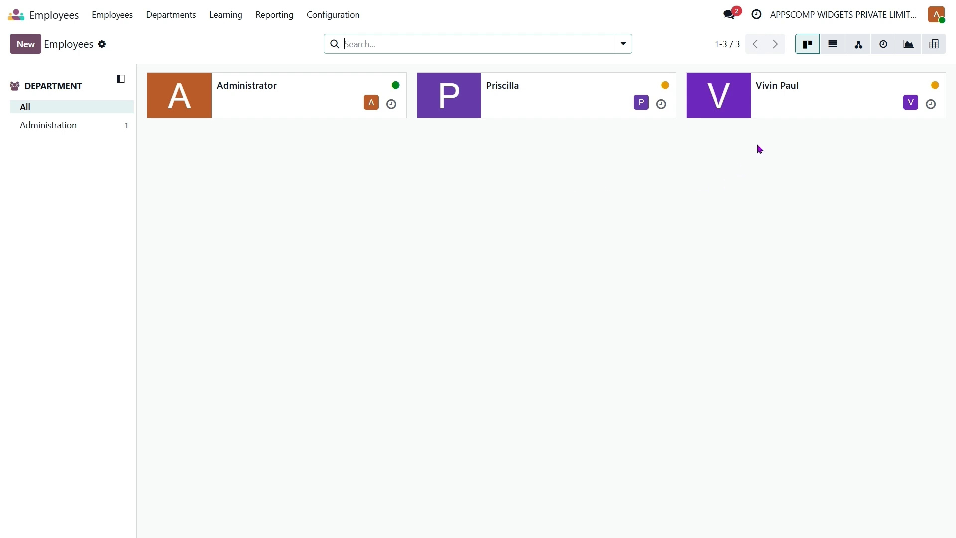
pyautogui.click(802, 101)
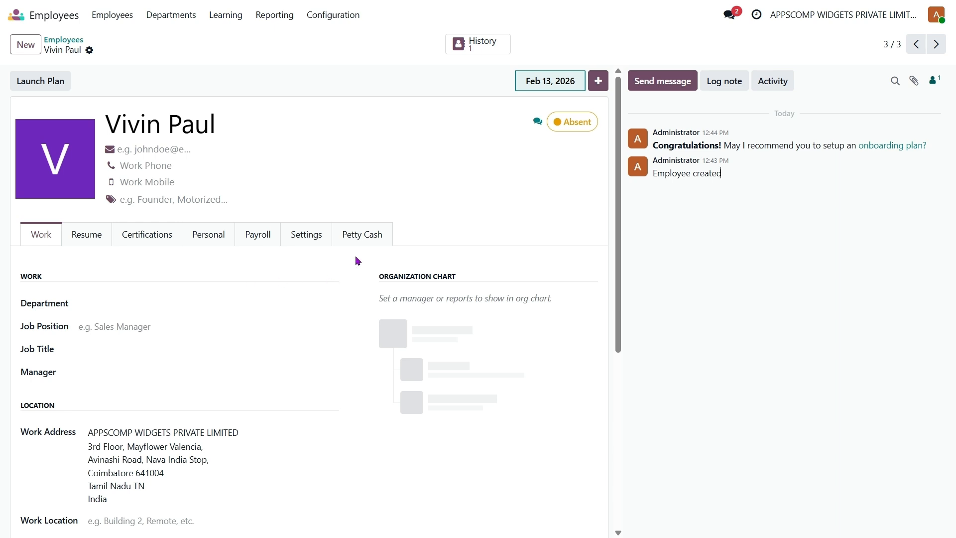
pyautogui.click(371, 236)
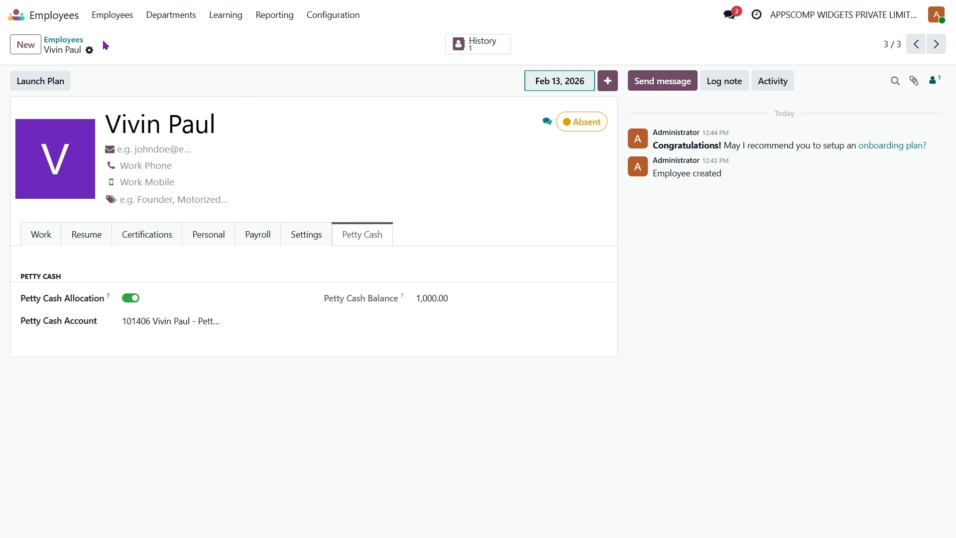
pyautogui.click(74, 42)
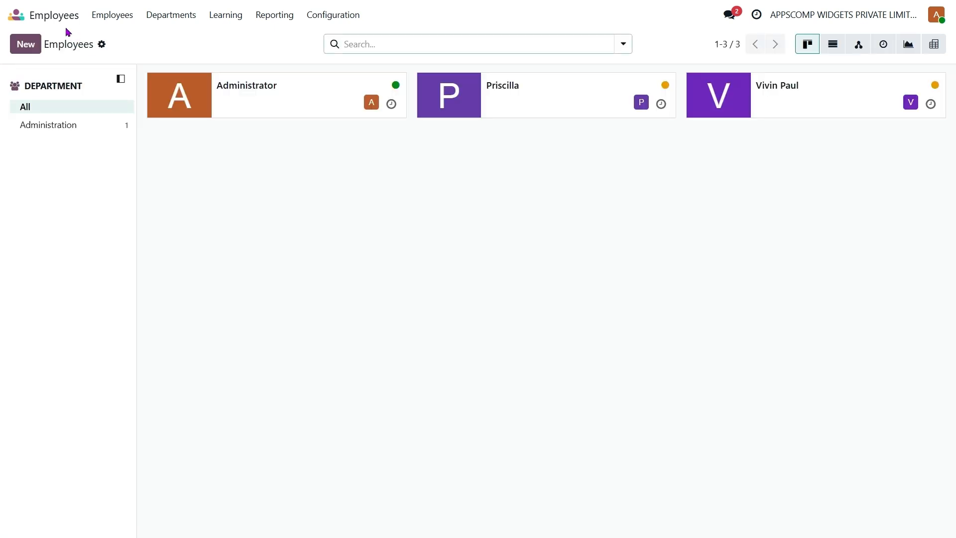
# Go to Inventory and show the list of fuel products
pyautogui.click(56, 16)
pyautogui.click(443, 192)
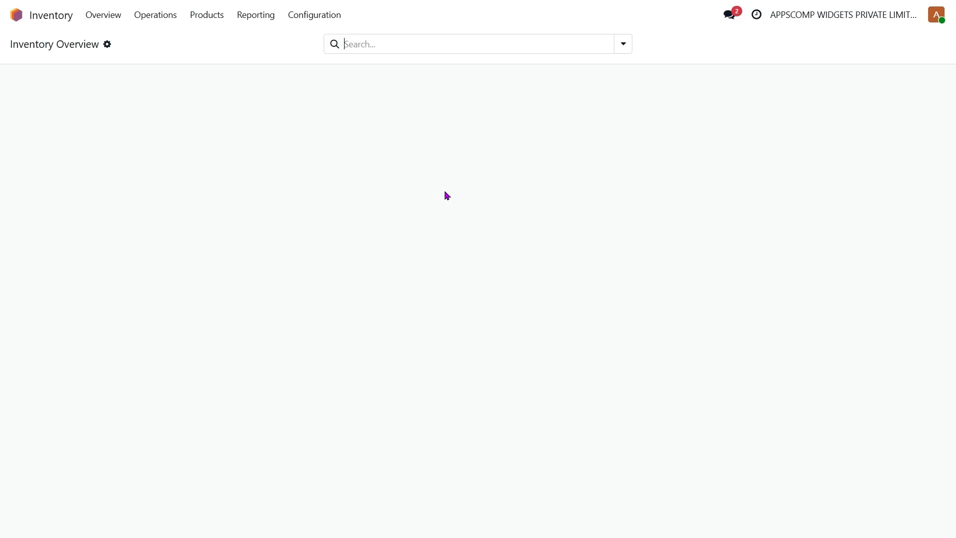
pyautogui.click(207, 15)
pyautogui.click(204, 36)
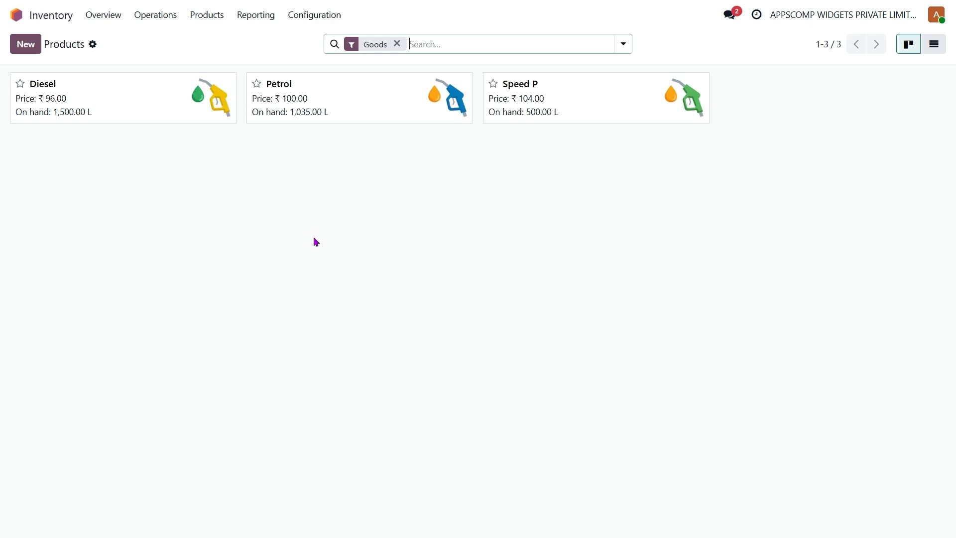
pyautogui.click(51, 15)
pyautogui.click(213, 16)
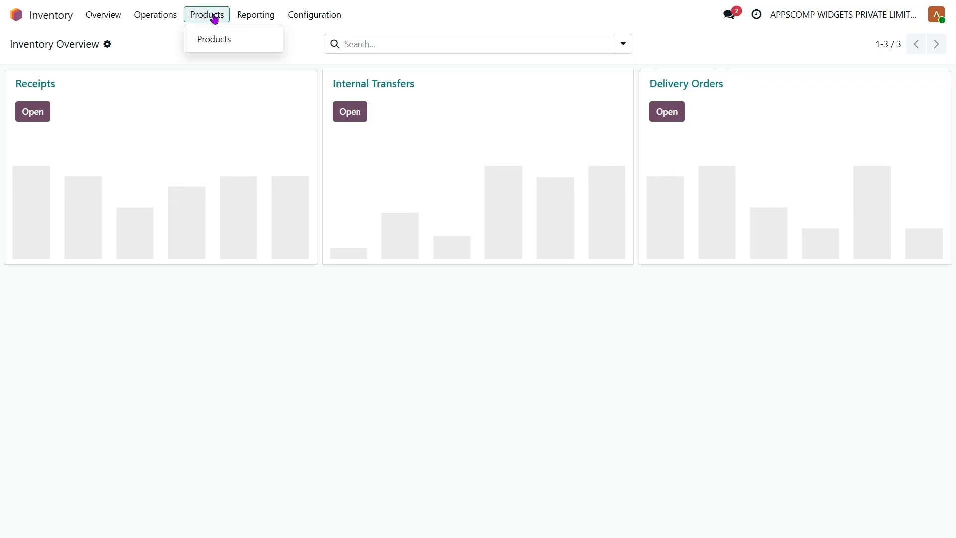
pyautogui.click(234, 40)
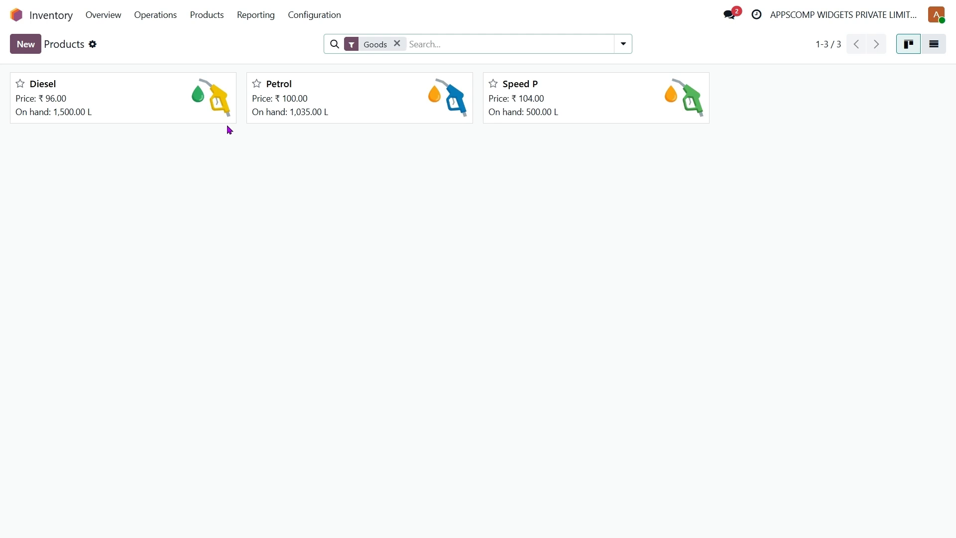
# Inspect the Diesel product's details, then go to the Purchase app
pyautogui.click(117, 108)
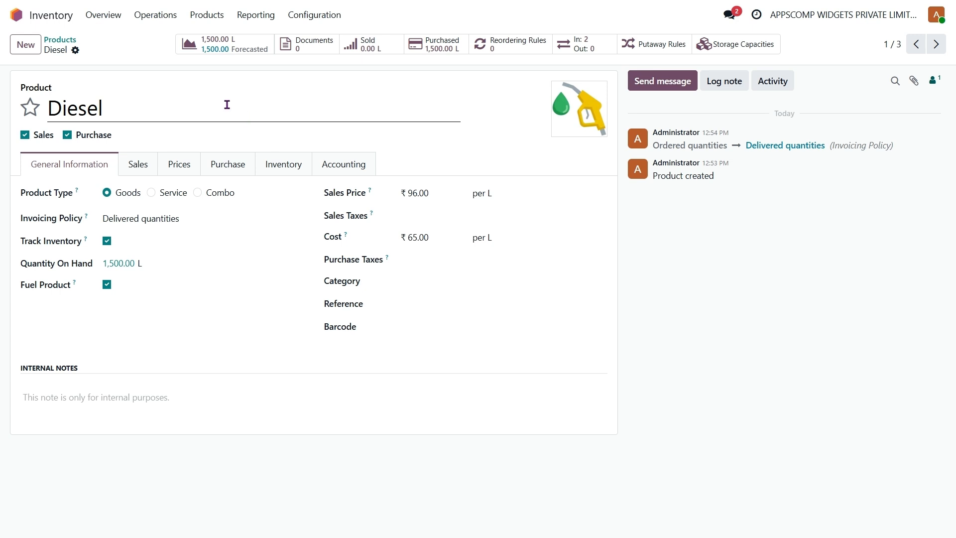
pyautogui.click(63, 40)
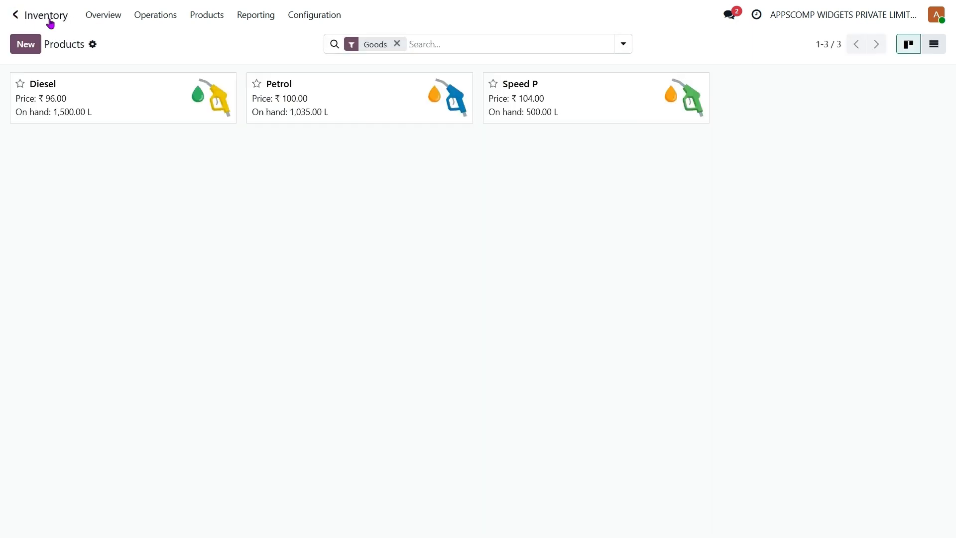
pyautogui.click(51, 23)
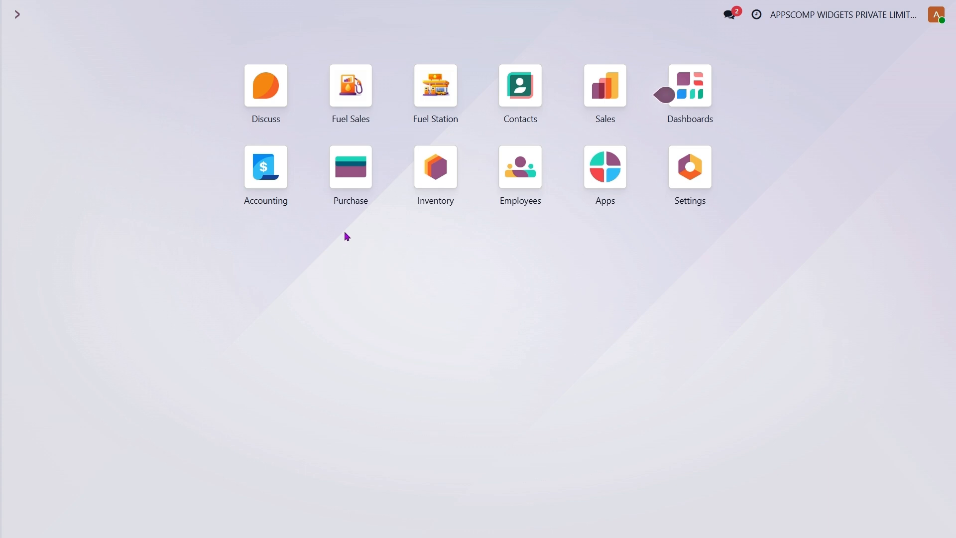
pyautogui.click(354, 188)
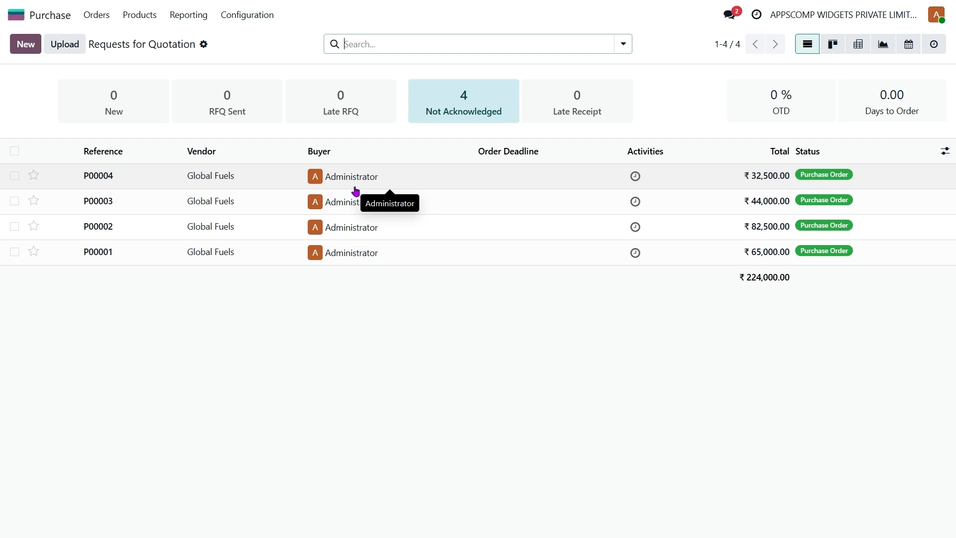
# Create a Global Fuels quotation for 500 L of Petrol and confirm it as P00005
pyautogui.click(29, 50)
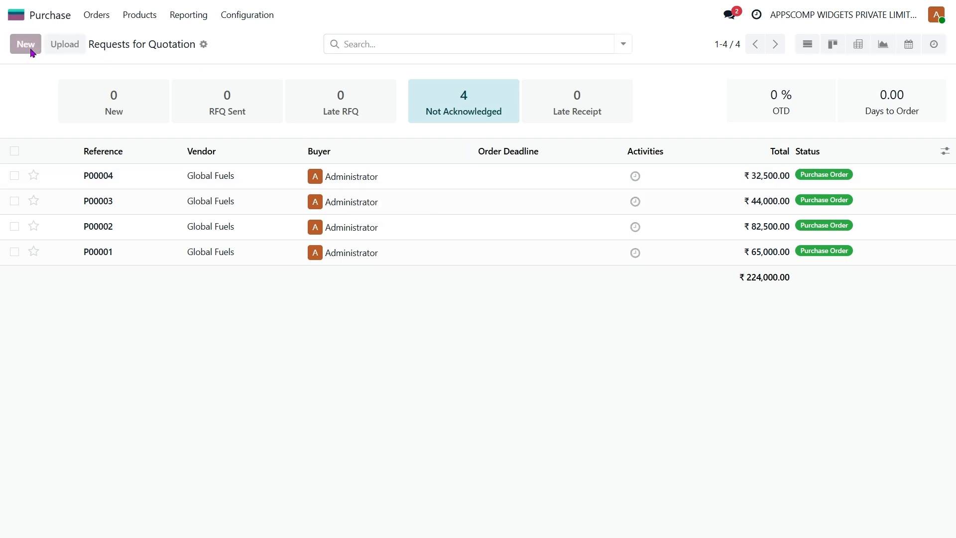
pyautogui.click(137, 155)
pyautogui.press('Escape')
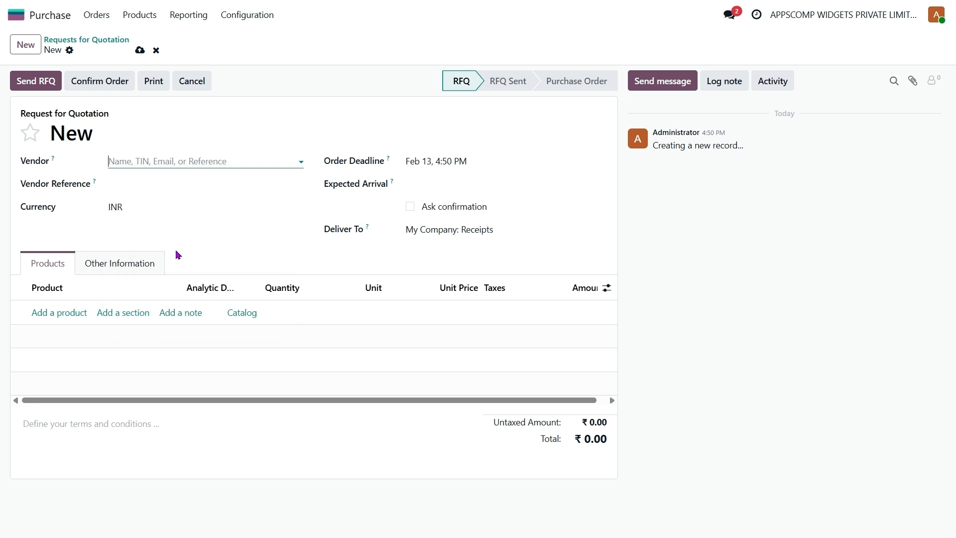
pyautogui.click(53, 330)
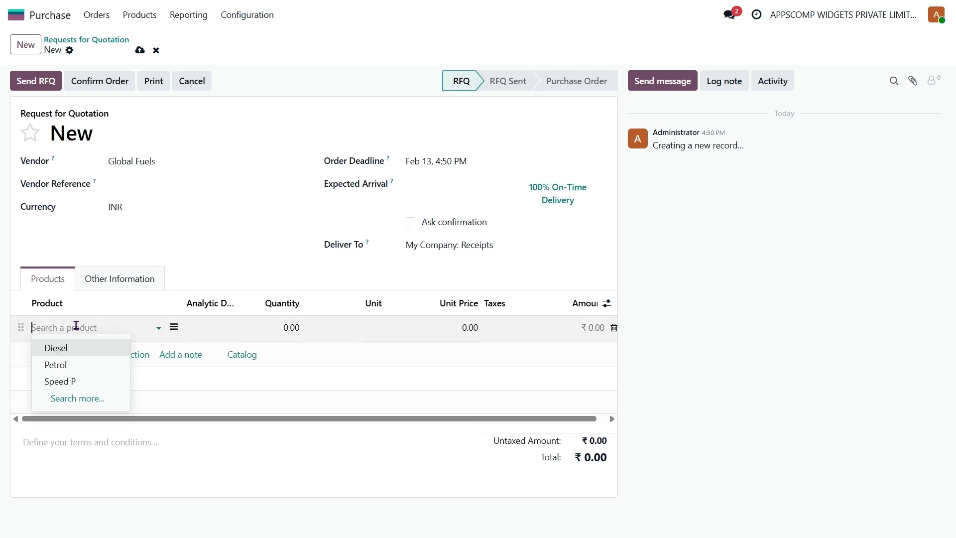
pyautogui.click(69, 364)
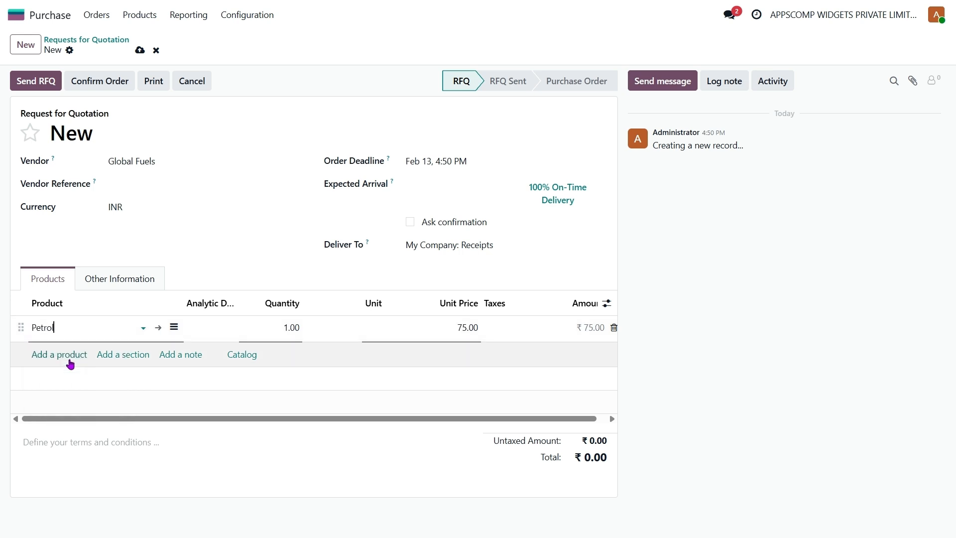
pyautogui.click(281, 329)
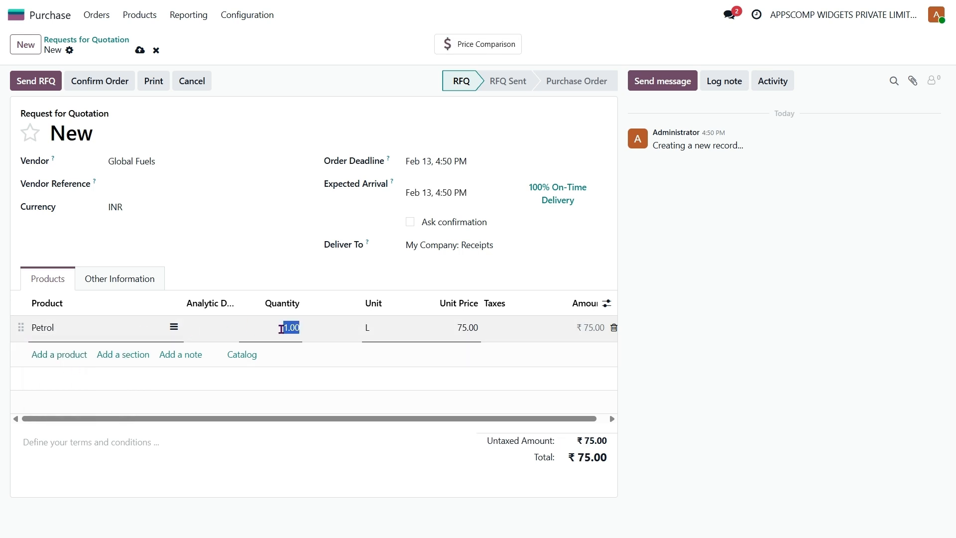
pyautogui.write('500')
pyautogui.click(320, 384)
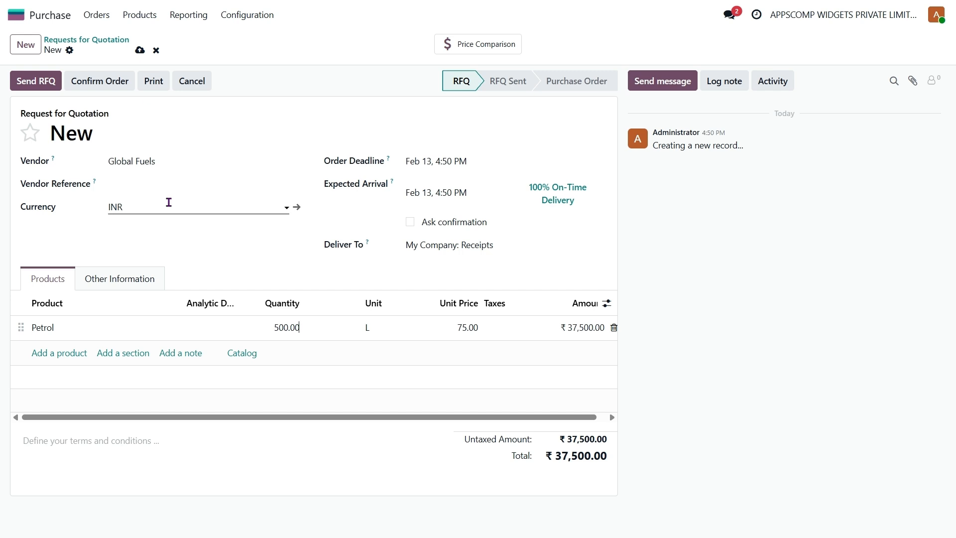
pyautogui.click(109, 90)
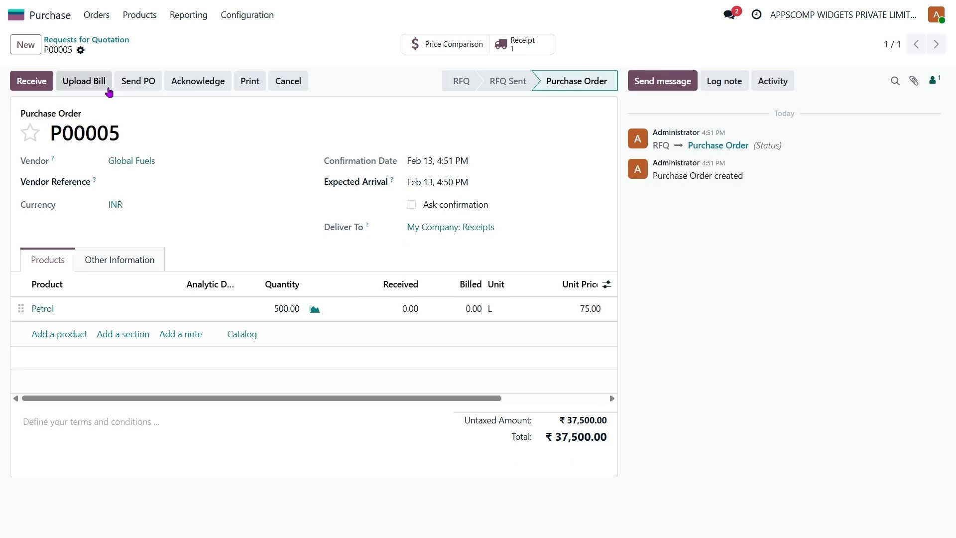
# Receive the P00005 petrol into TANK/Petrol and validate the receipt
pyautogui.click(518, 50)
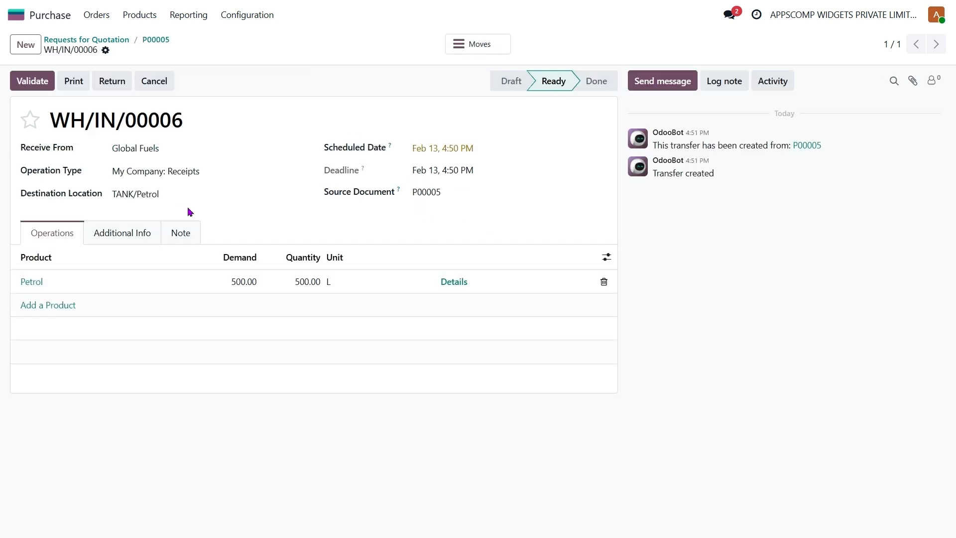
pyautogui.click(183, 198)
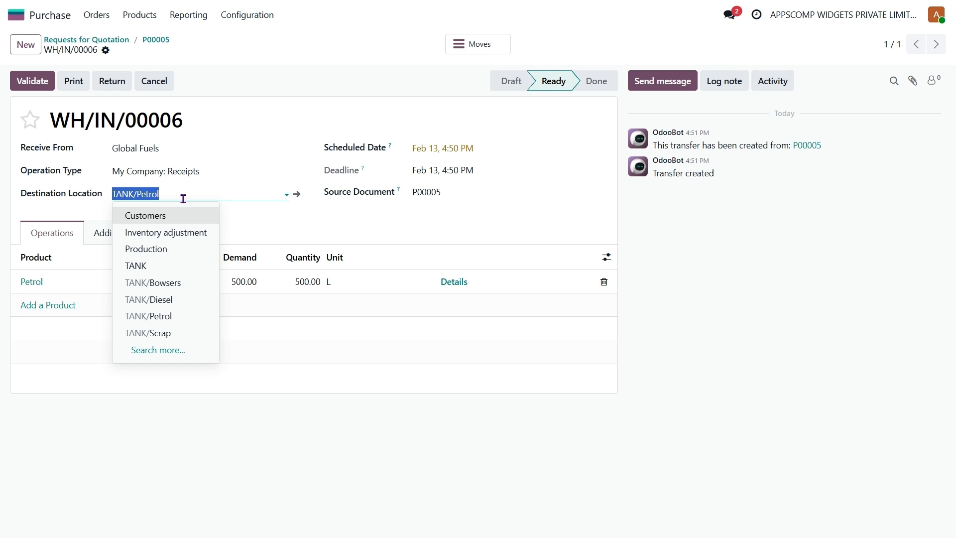
pyautogui.click(177, 317)
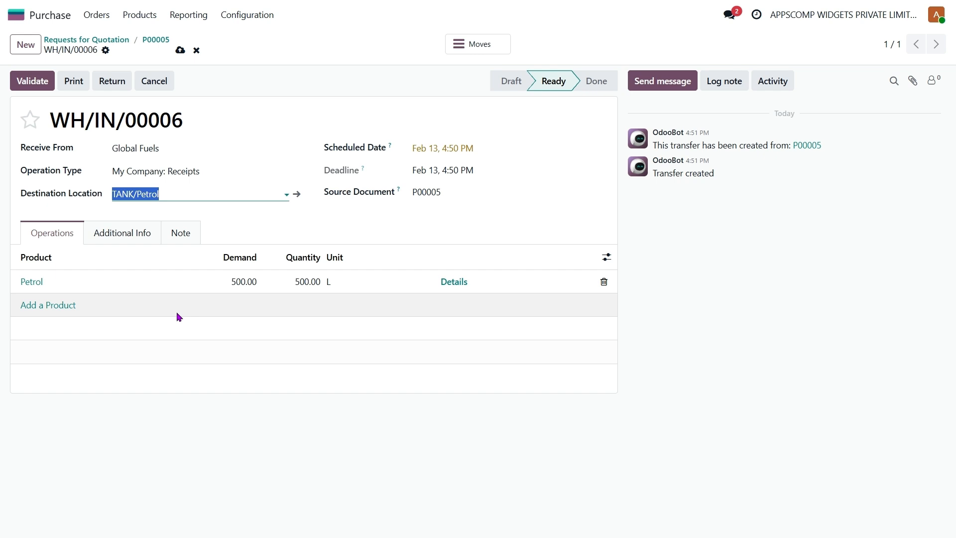
pyautogui.hotkey('alt', 's')
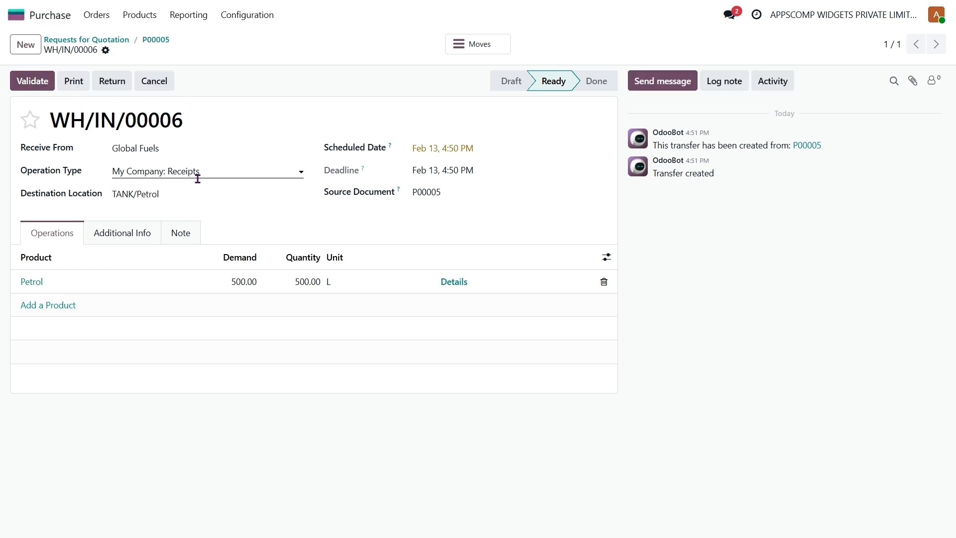
pyautogui.click(29, 87)
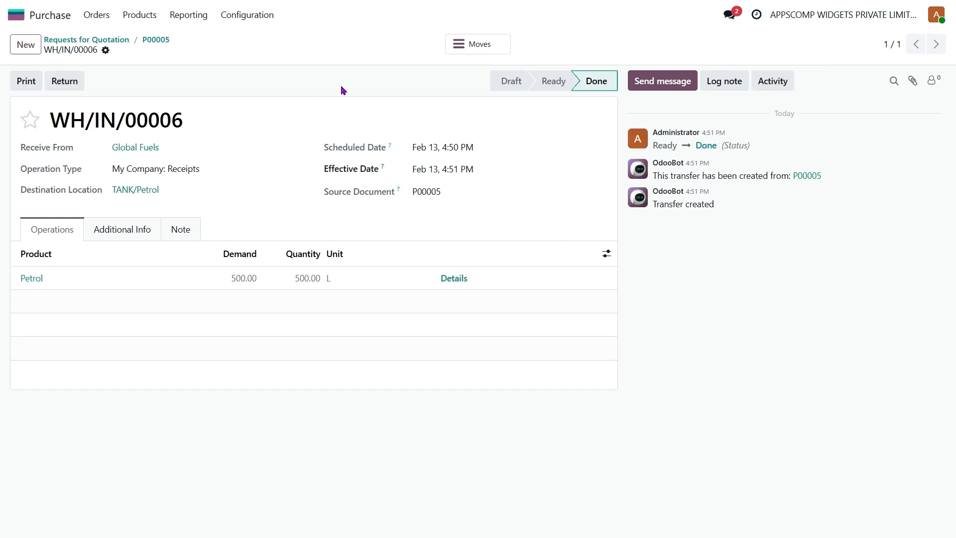
# Go back through P00005 and the quotations list to the apps home screen
pyautogui.click(156, 40)
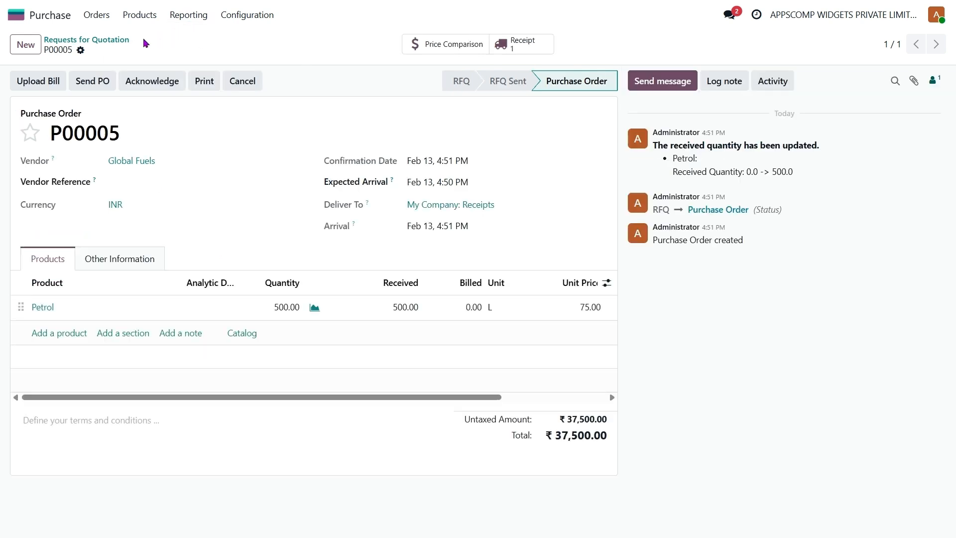
pyautogui.click(111, 40)
pyautogui.click(52, 21)
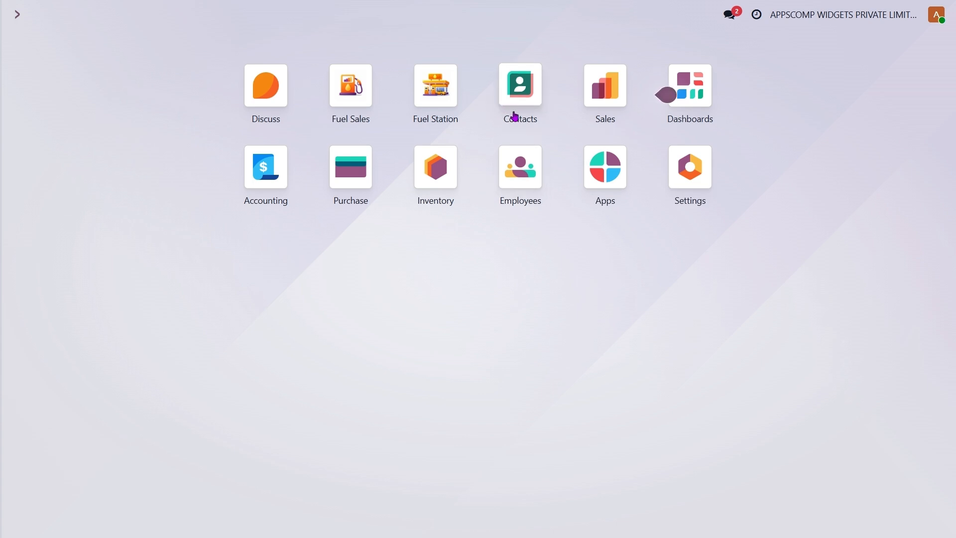
# Open Contacts, discard a blank new contact, then open an existing contact's record
pyautogui.click(515, 116)
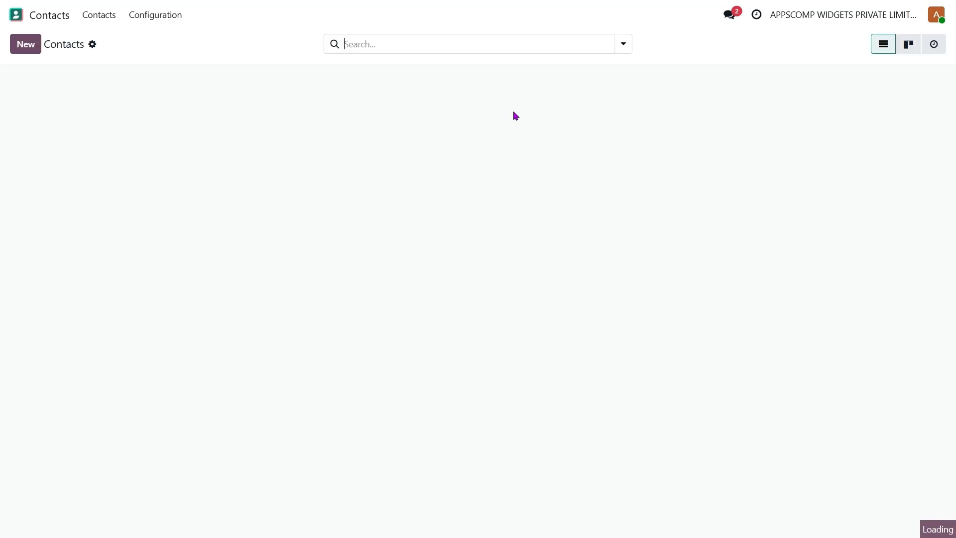
pyautogui.click(50, 17)
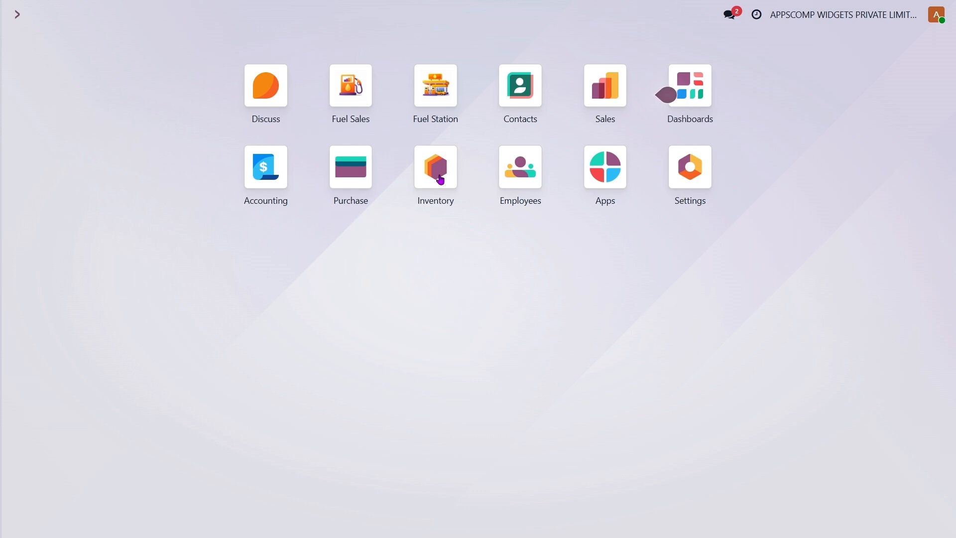
pyautogui.click(521, 87)
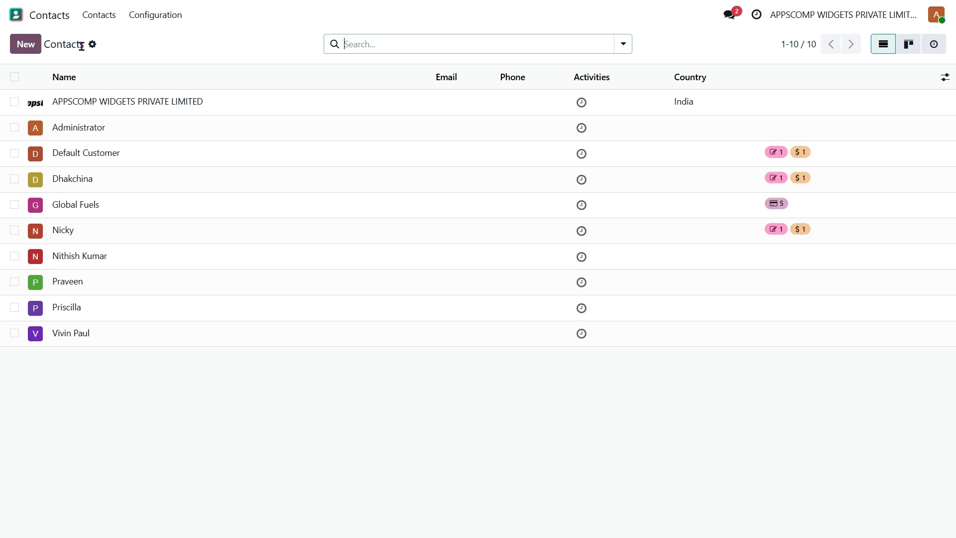
pyautogui.click(31, 46)
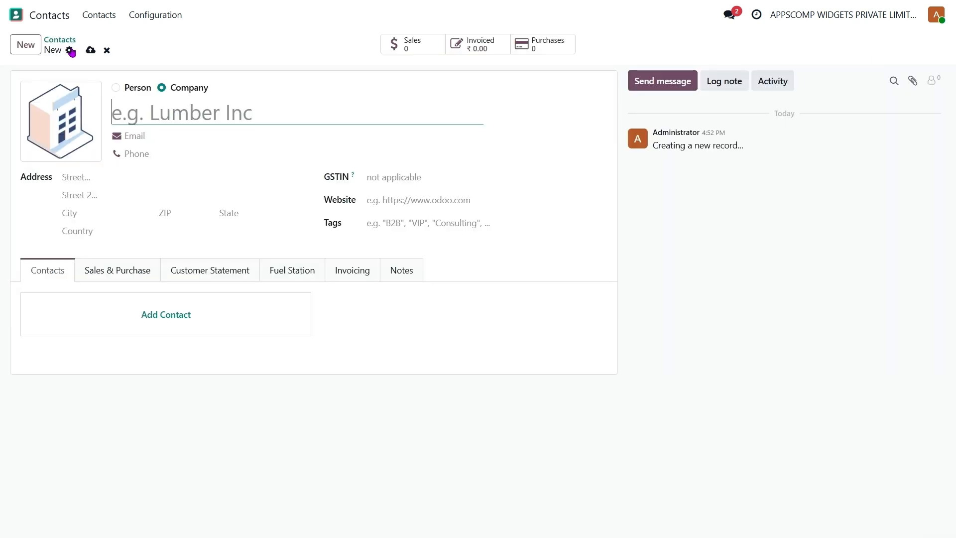
pyautogui.click(107, 50)
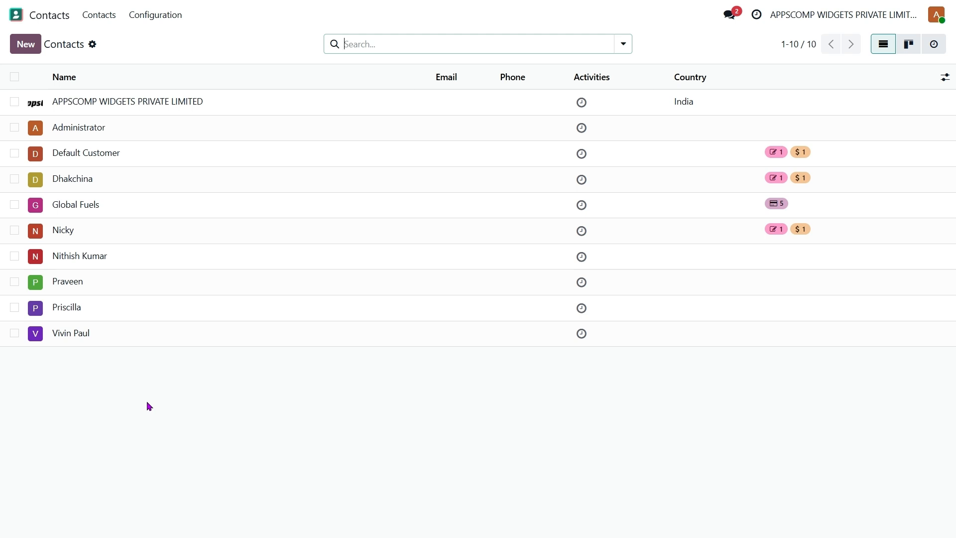
pyautogui.click(214, 263)
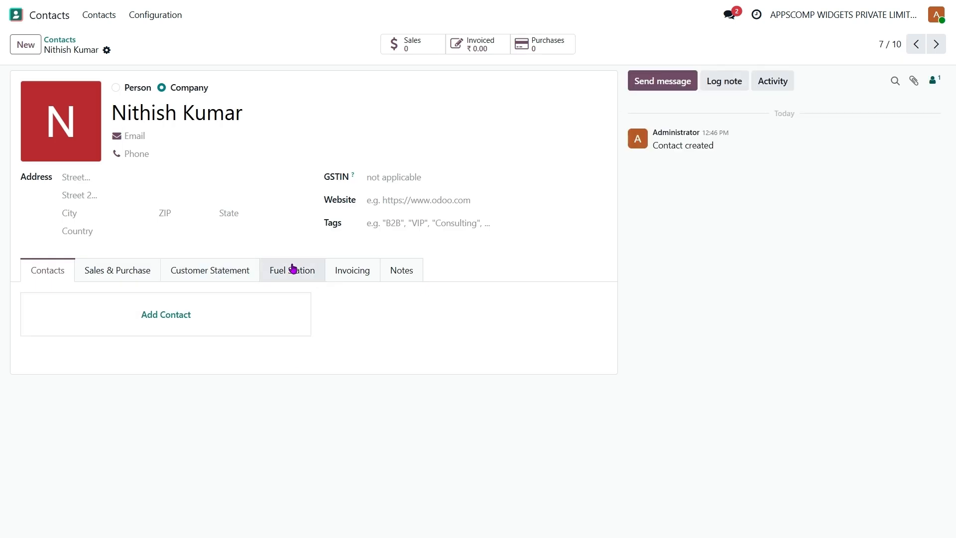
# Review the first contact's fuel station customer settings and contact persons
pyautogui.click(294, 269)
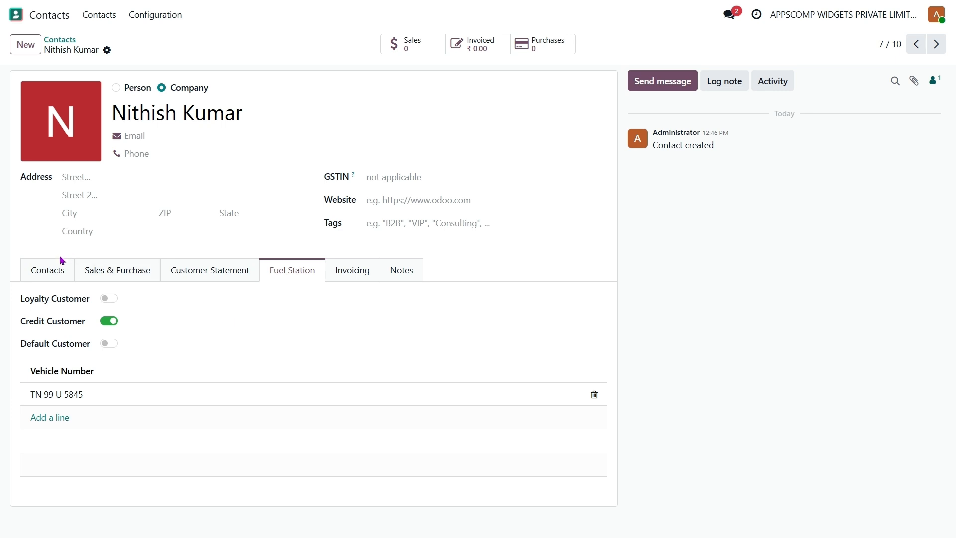
pyautogui.click(45, 270)
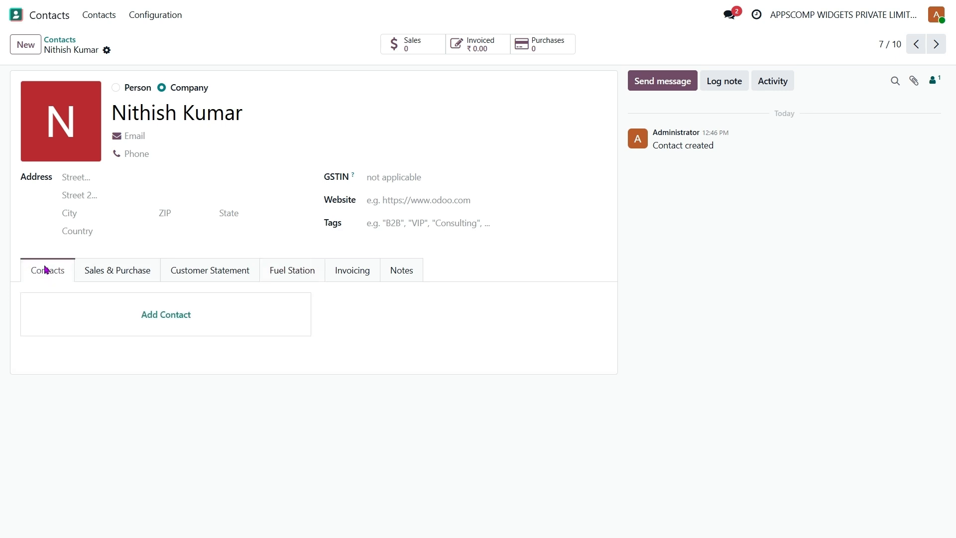
pyautogui.click(70, 39)
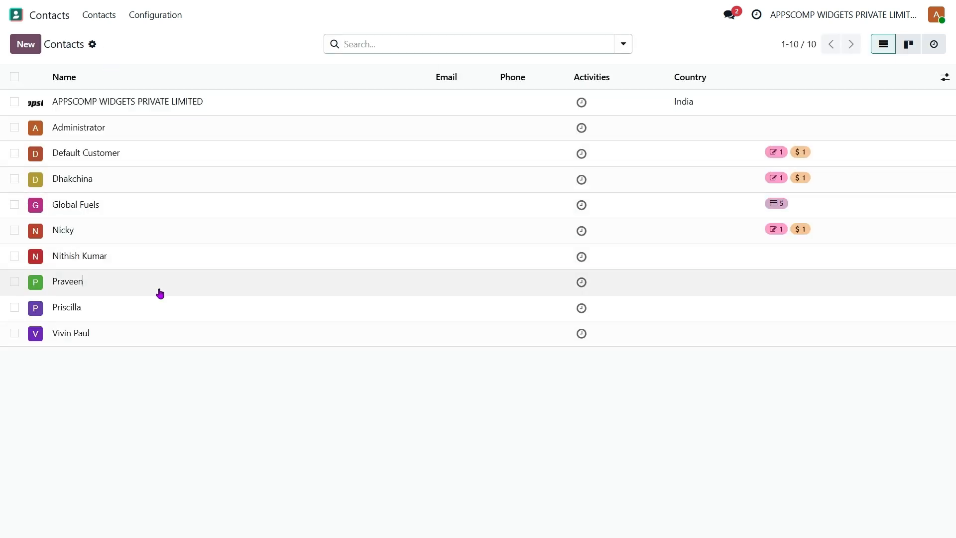
# Check the second contact's fuel station settings, then open the Fuel Station app
pyautogui.click(159, 292)
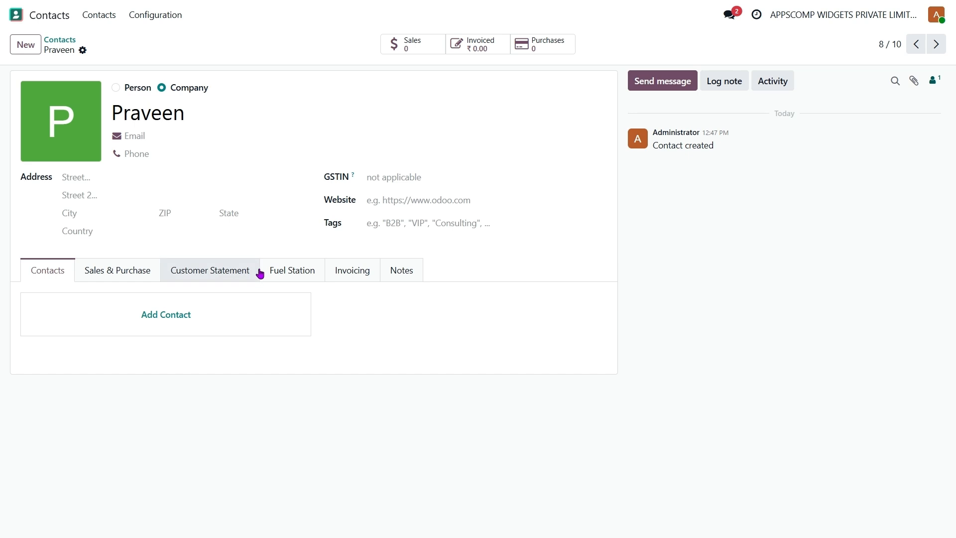
pyautogui.click(298, 275)
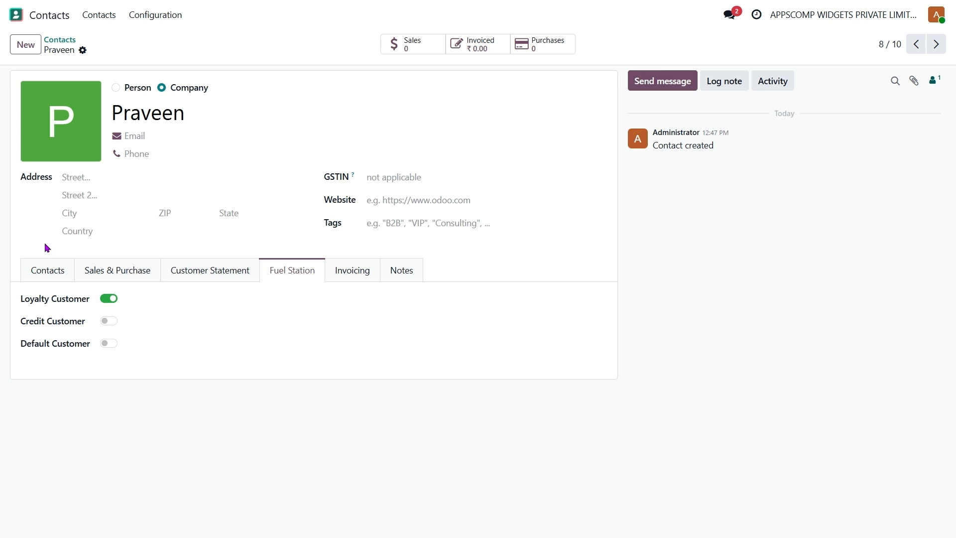
pyautogui.click(65, 46)
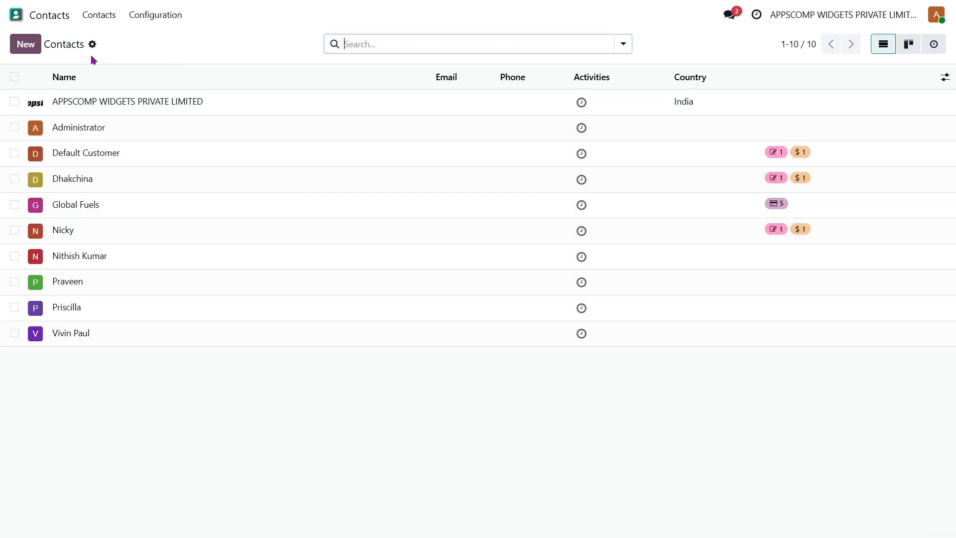
pyautogui.click(55, 18)
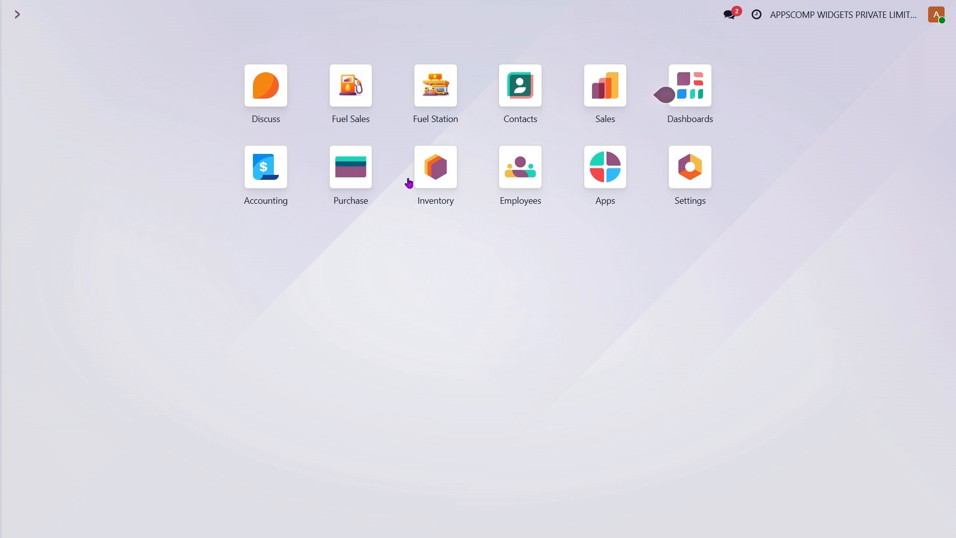
pyautogui.click(432, 94)
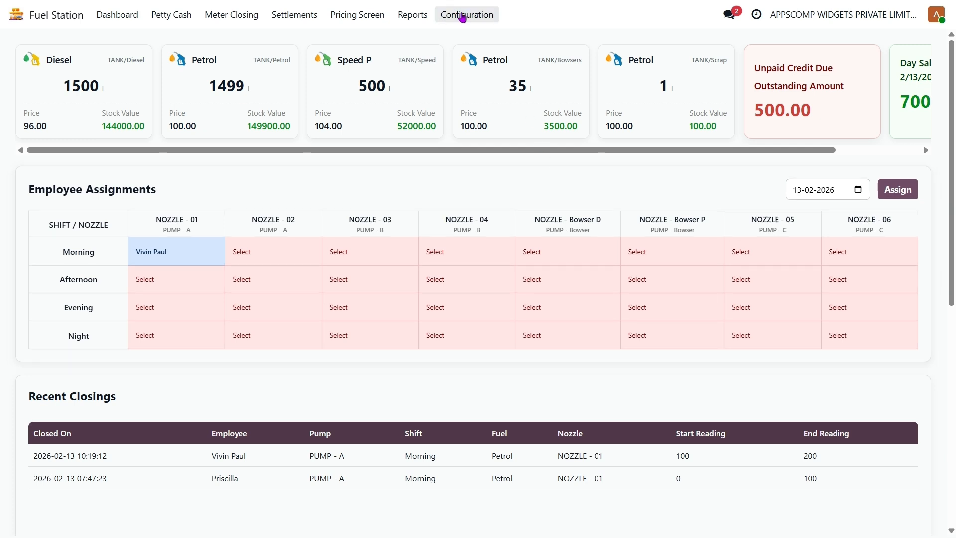
# Review the Petrol Tank record from the Configuration > Tank list
pyautogui.click(462, 18)
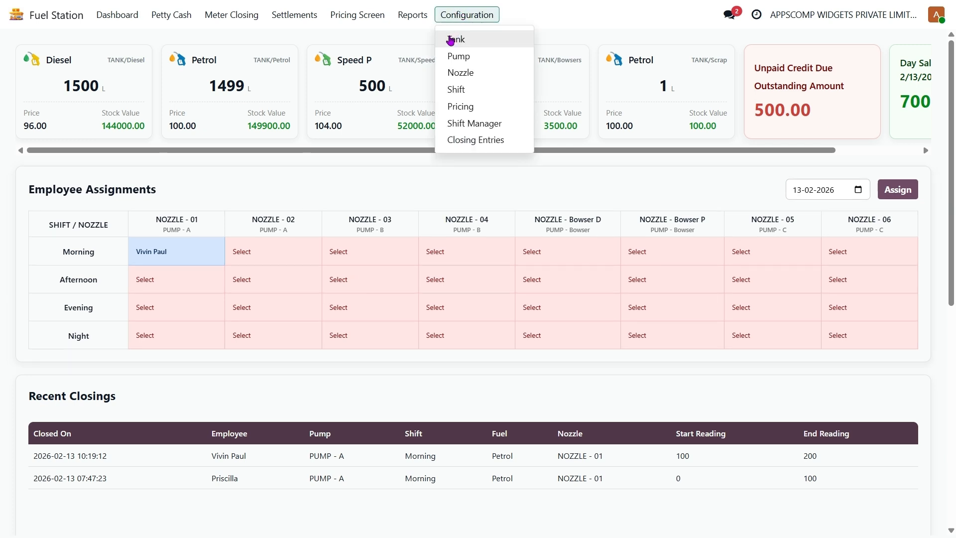
pyautogui.click(451, 40)
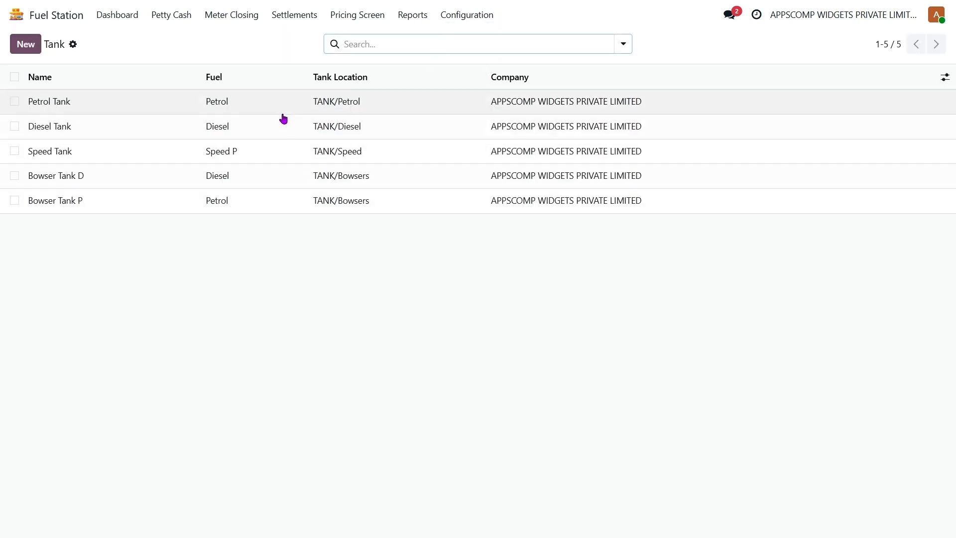
pyautogui.click(283, 111)
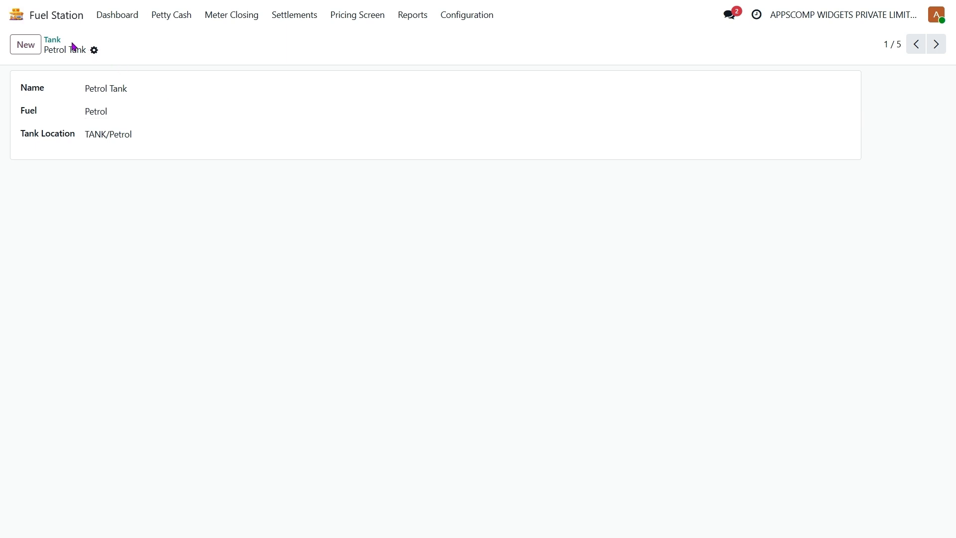
pyautogui.click(53, 40)
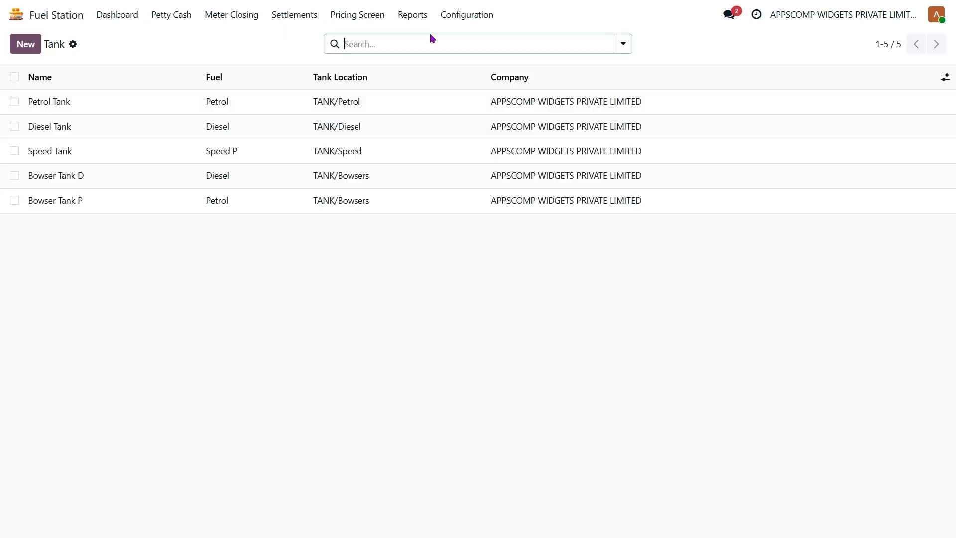
pyautogui.click(475, 19)
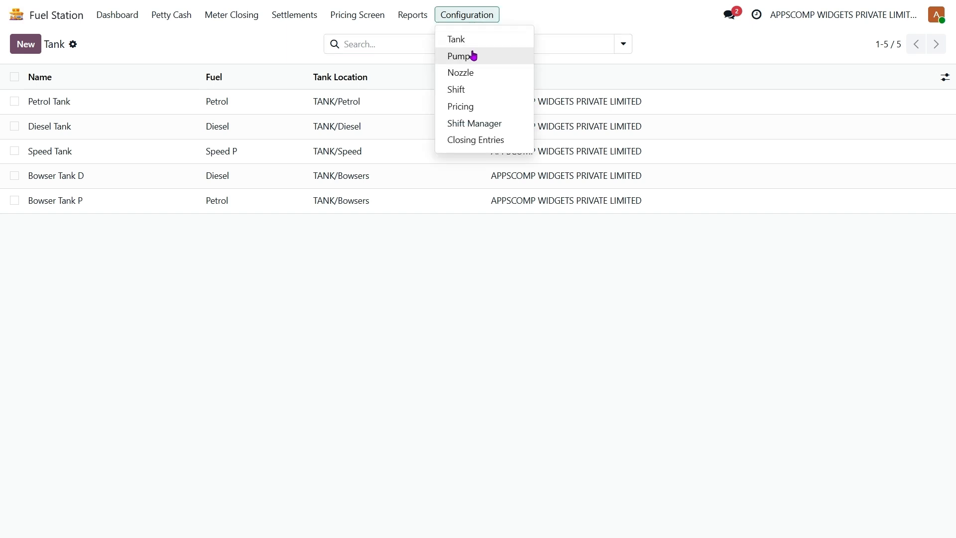
# Review the pump list, then inspect NOZZLE - 01 from the nozzle list
pyautogui.click(474, 56)
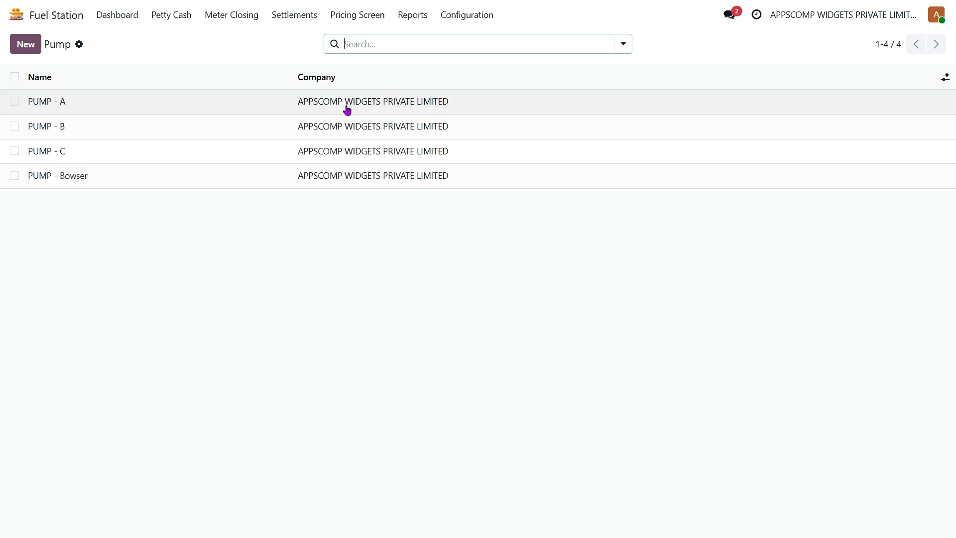
pyautogui.click(466, 15)
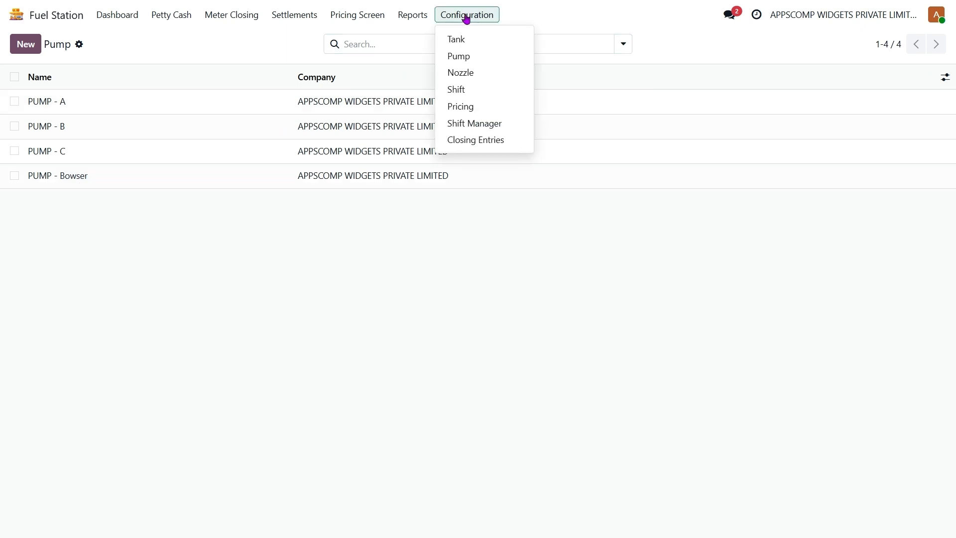
pyautogui.click(472, 76)
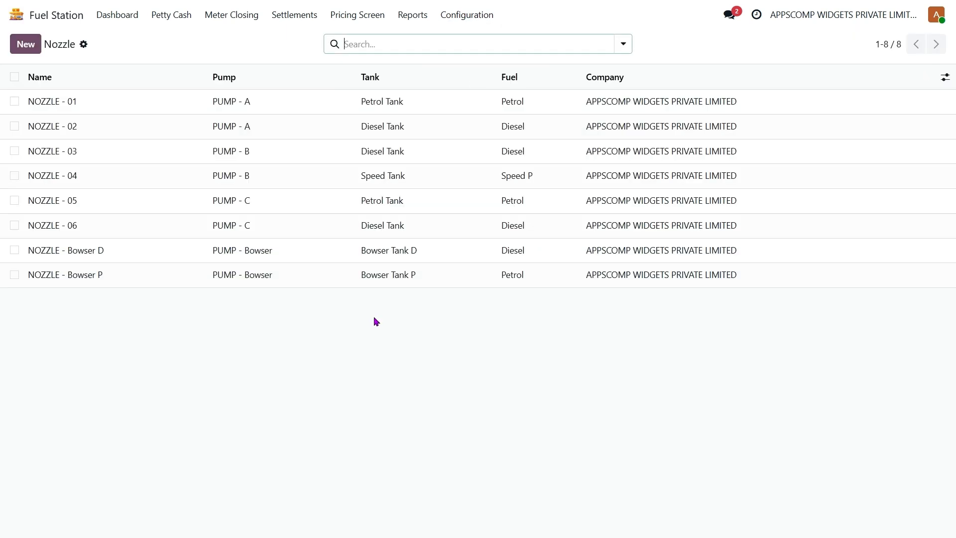
pyautogui.click(292, 107)
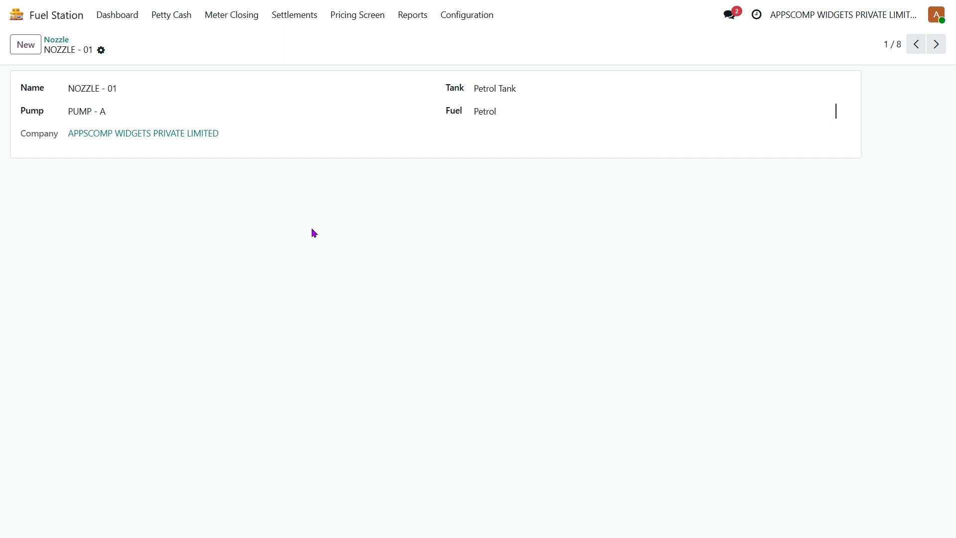
pyautogui.click(61, 41)
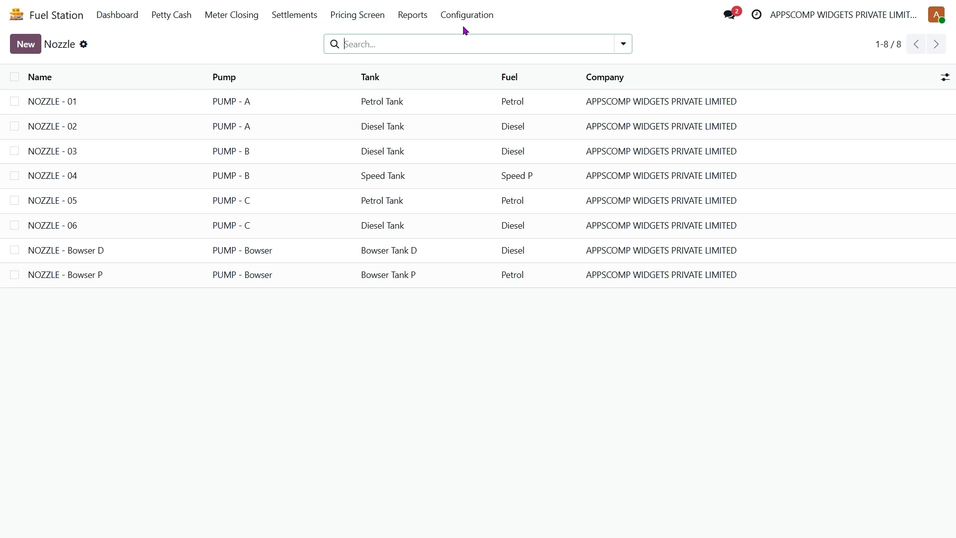
# Check the shifts list and the Fuel Pricing settings, then return to the dashboard
pyautogui.click(481, 16)
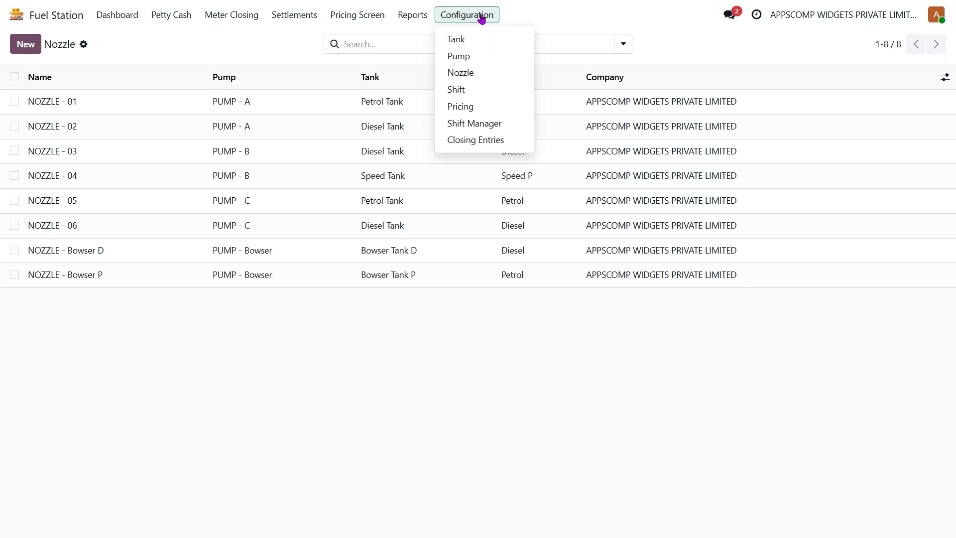
pyautogui.click(471, 90)
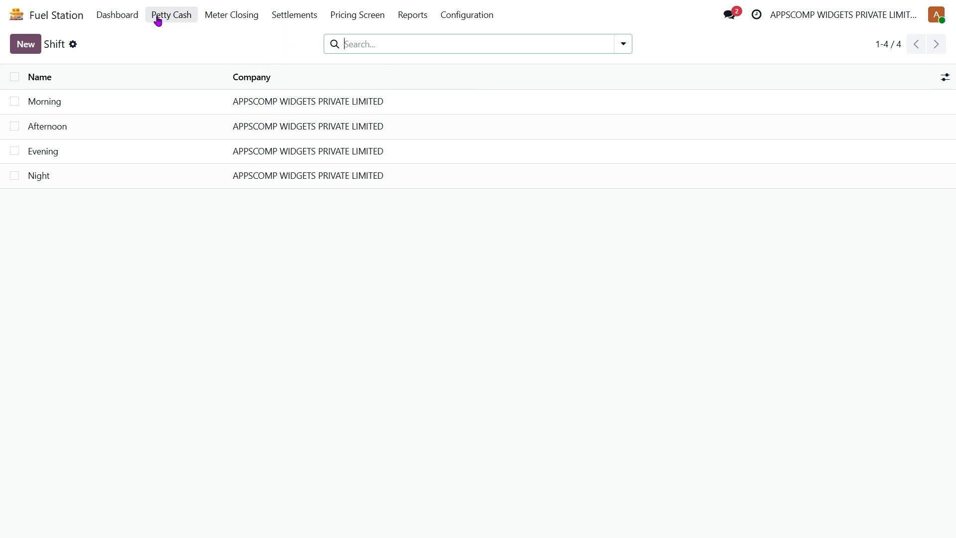
pyautogui.click(485, 15)
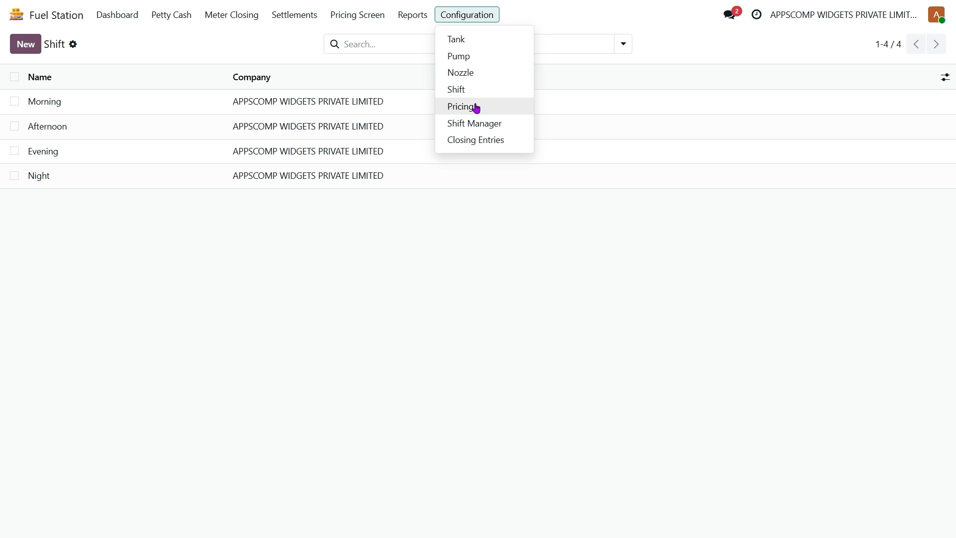
pyautogui.click(470, 15)
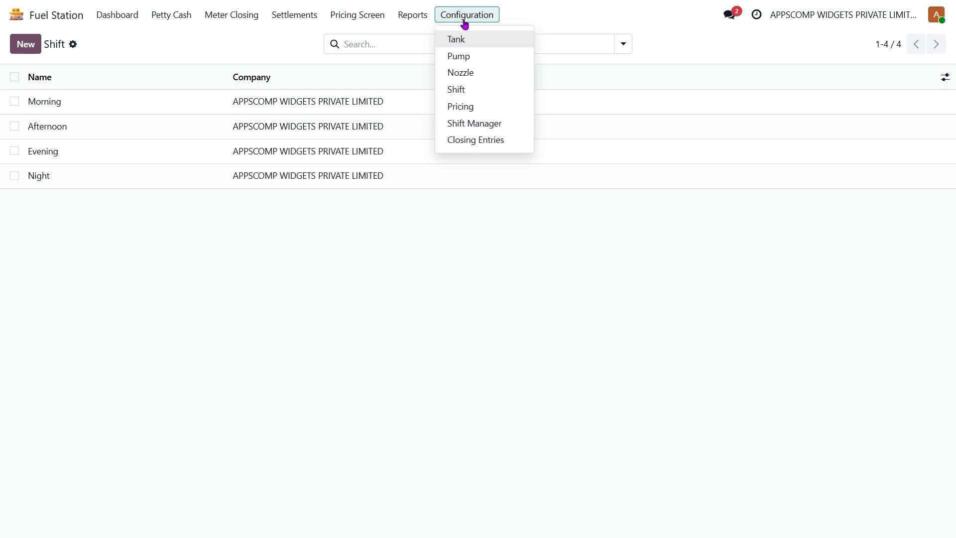
pyautogui.click(479, 107)
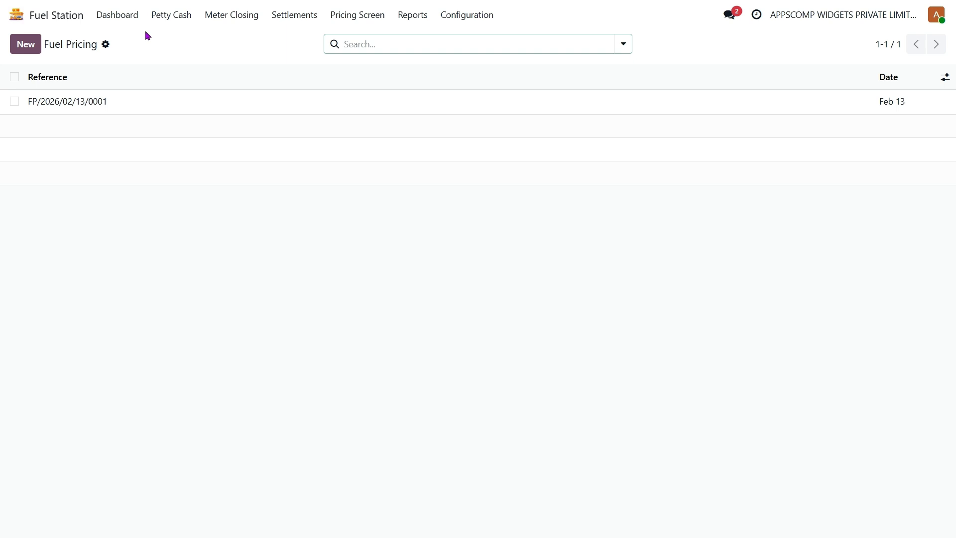
pyautogui.click(113, 15)
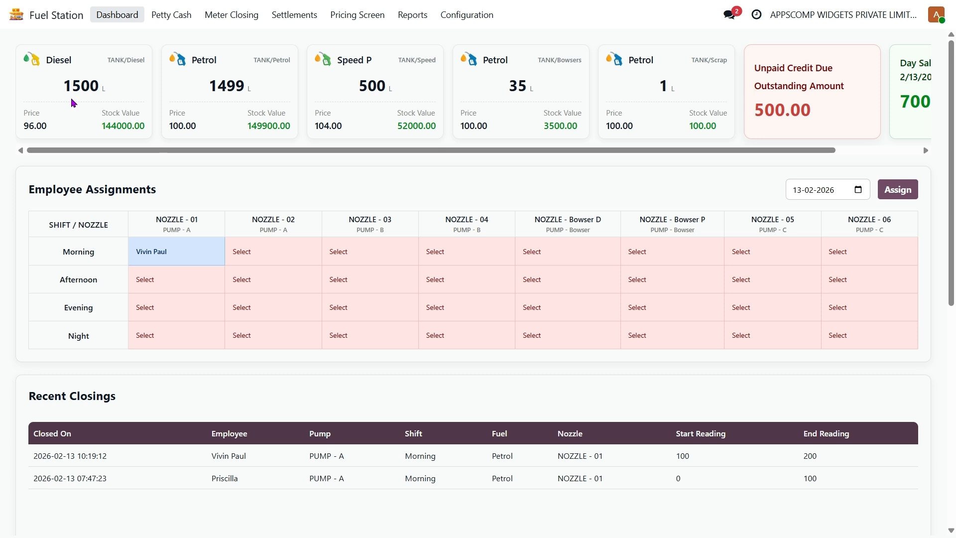
# Assign the morning employee to NOZZLE - 01's Afternoon shift and save the assignment
pyautogui.hscroll(3, 73, 103)
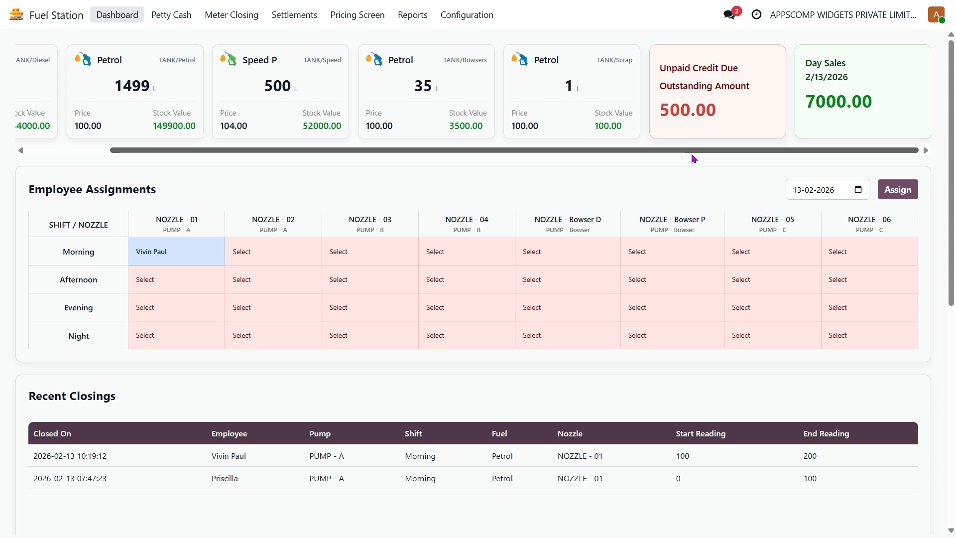
pyautogui.hscroll(-3, 73, 103)
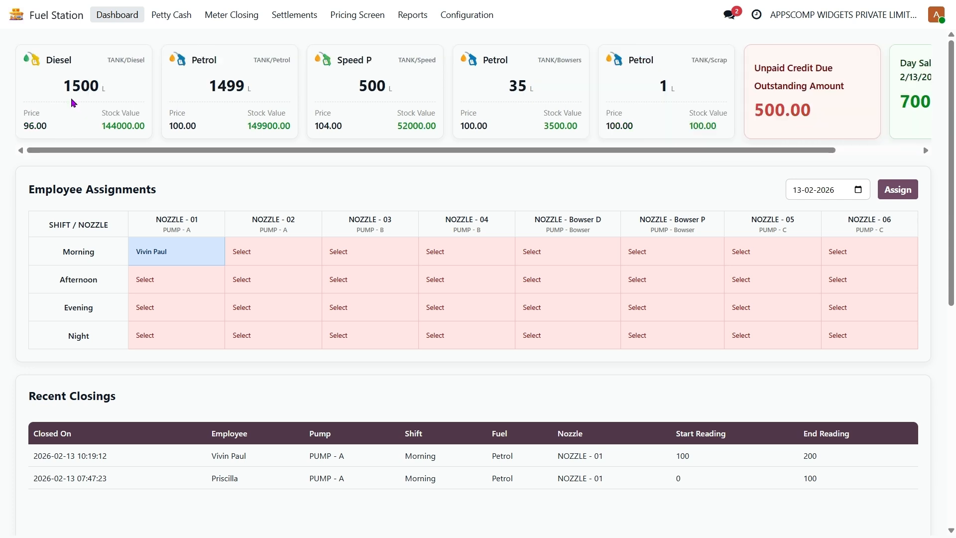
pyautogui.moveTo(592, 150); pyautogui.dragTo(692, 154)
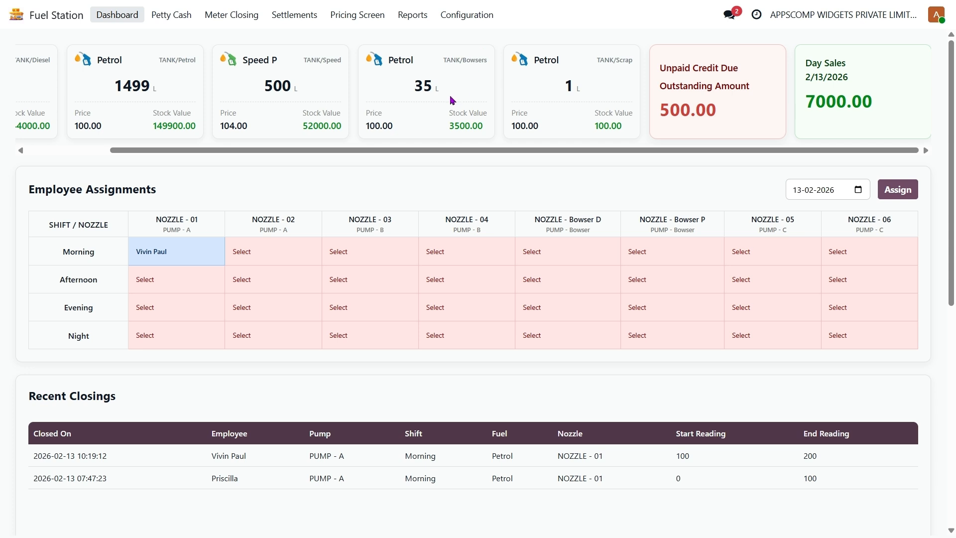
pyautogui.hscroll(-2, 454, 100)
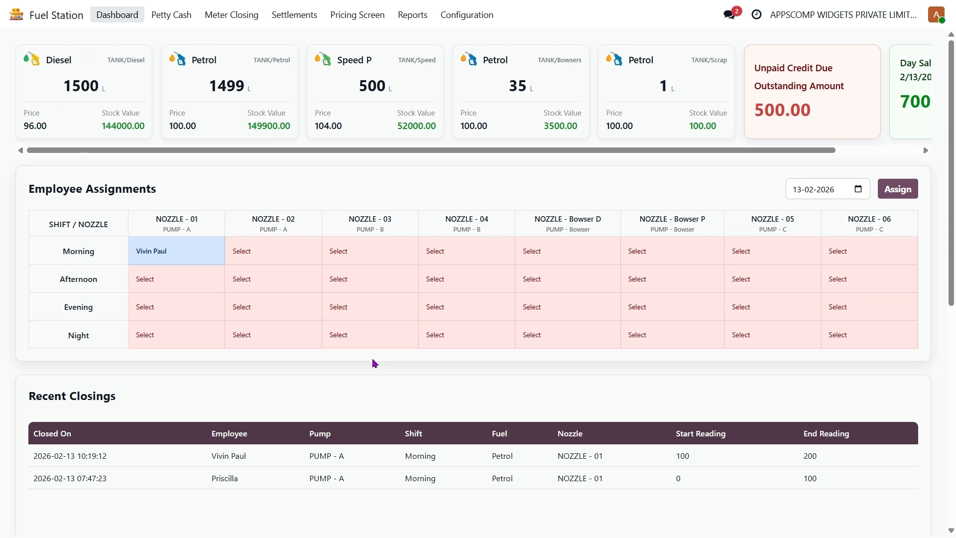
pyautogui.scroll(-3, 374, 363)
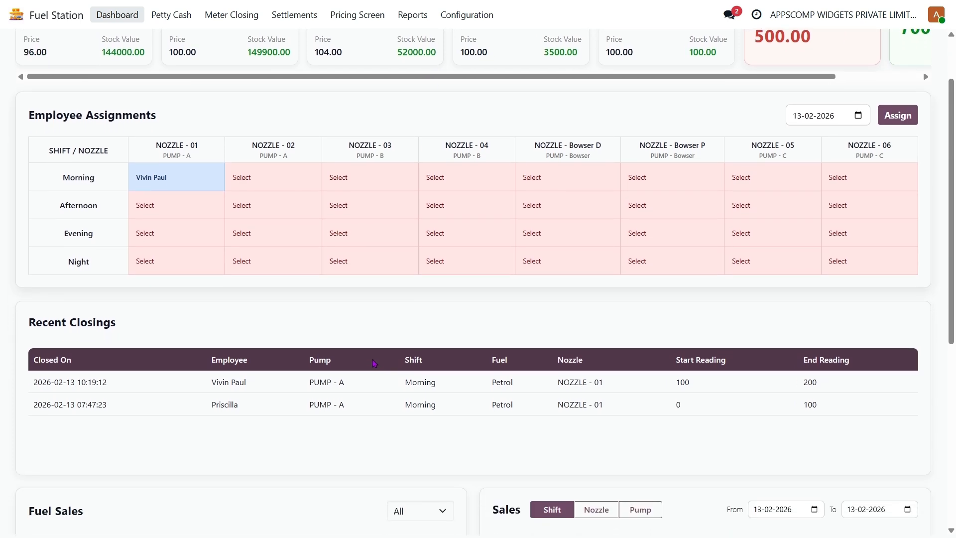
pyautogui.scroll(-2, 374, 363)
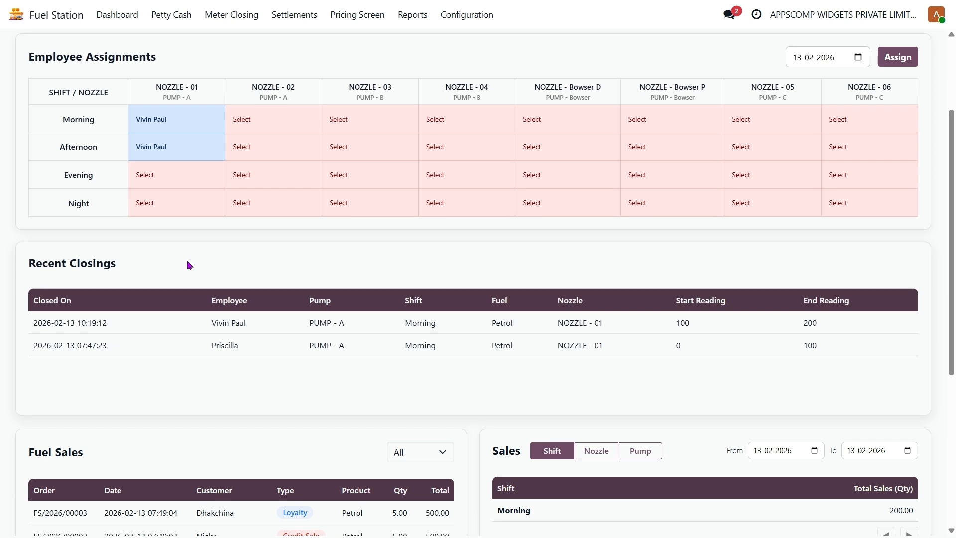
pyautogui.click(898, 61)
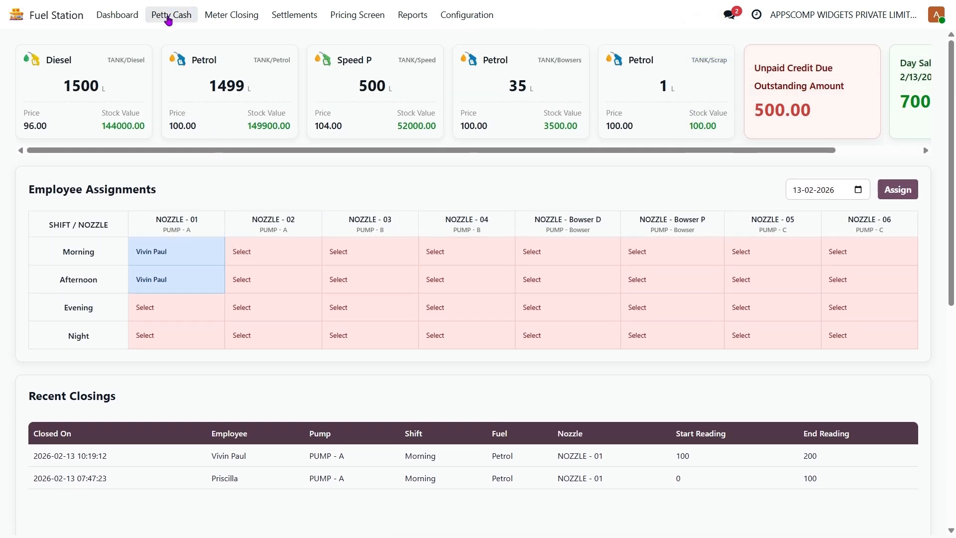
# Add 500 to the employee's petty cash, raising the balance from 1000.00 to 1500.00
pyautogui.click(169, 18)
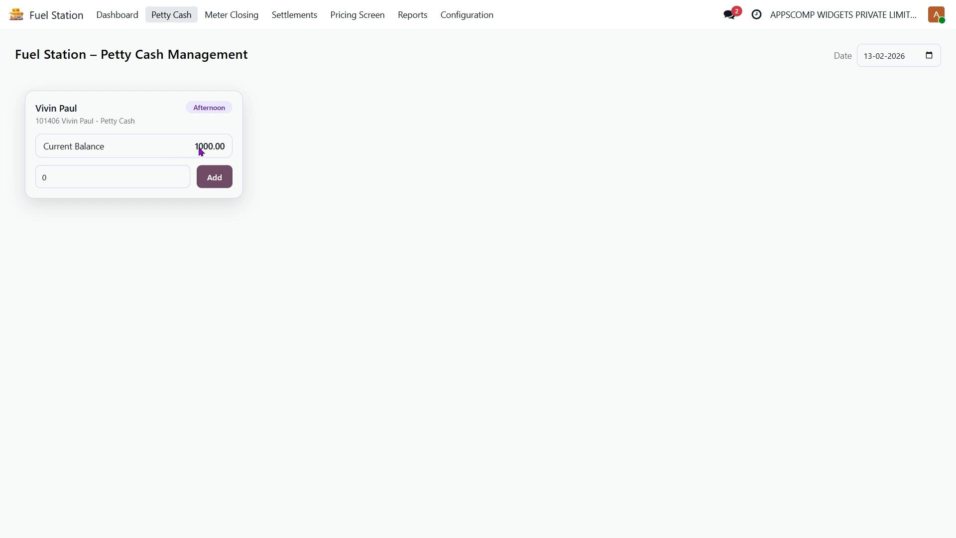
pyautogui.click(102, 181)
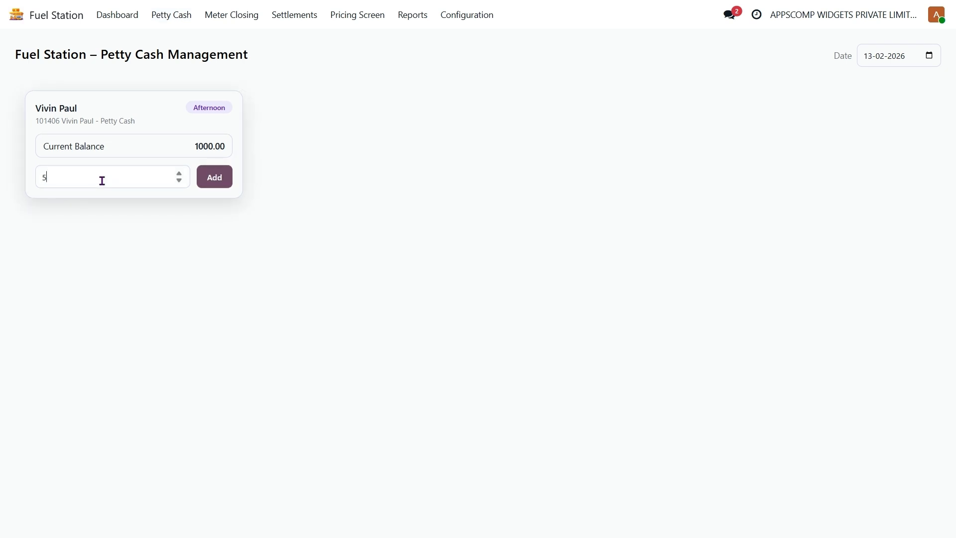
pyautogui.write('500')
pyautogui.click(210, 184)
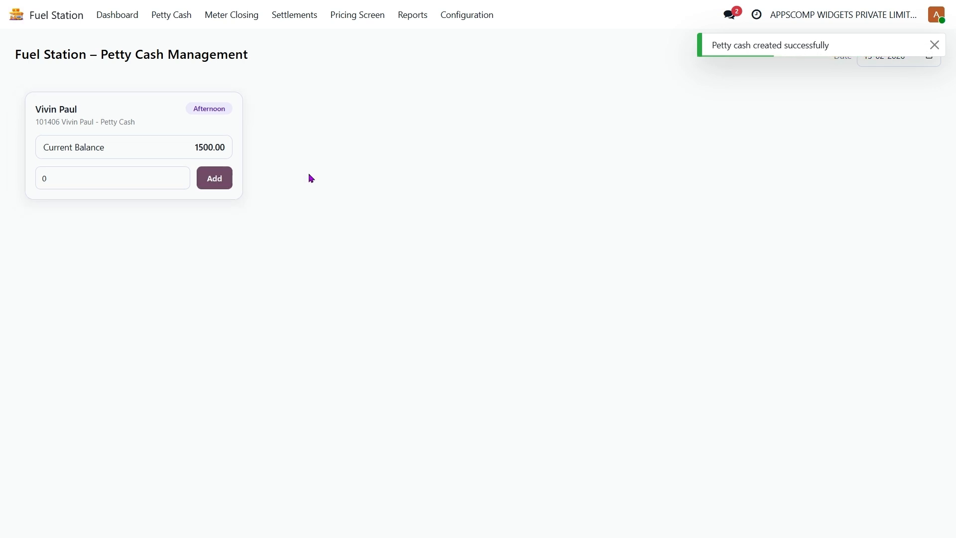
# On Meter Closing, set the Afternoon NOZZLE - 01 End reading to 500
pyautogui.click(237, 21)
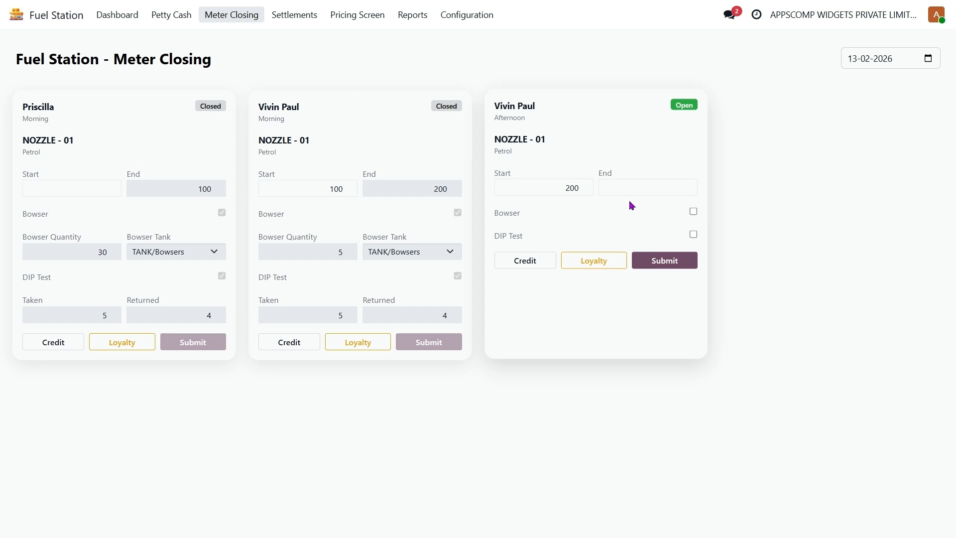
pyautogui.click(646, 188)
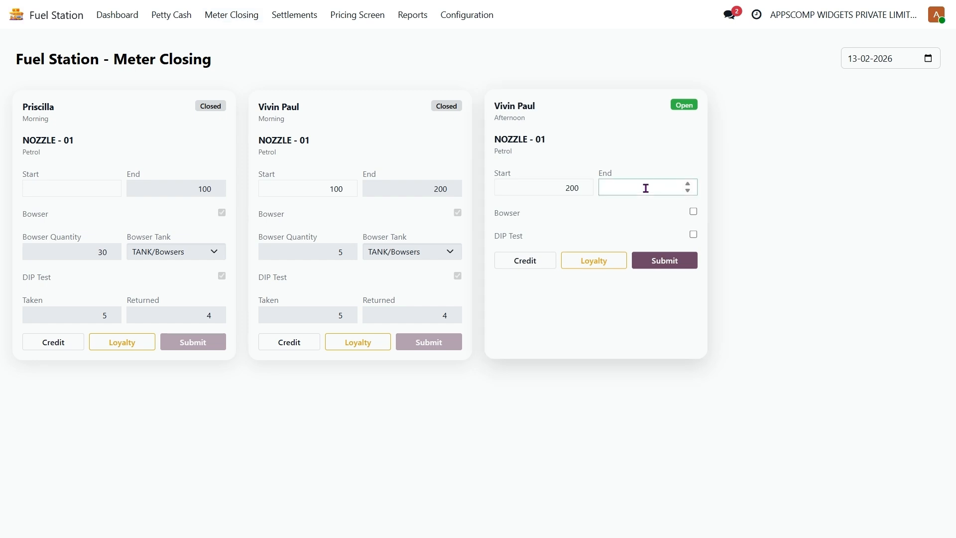
pyautogui.write('500')
pyautogui.click(674, 175)
# Enable Bowser with quantity 100 drawn from TANK/Bowsers
pyautogui.click(693, 211)
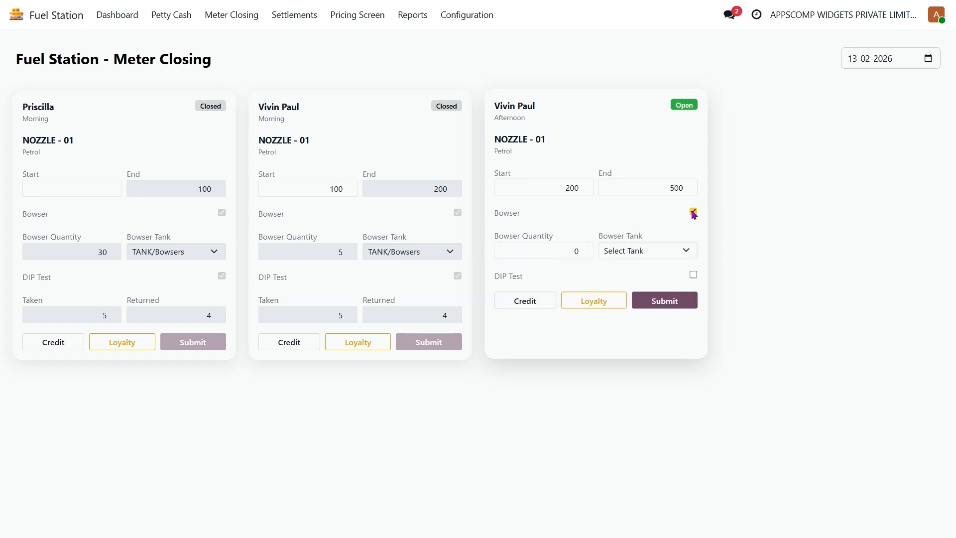
pyautogui.click(565, 245)
pyautogui.write('100')
pyautogui.click(646, 249)
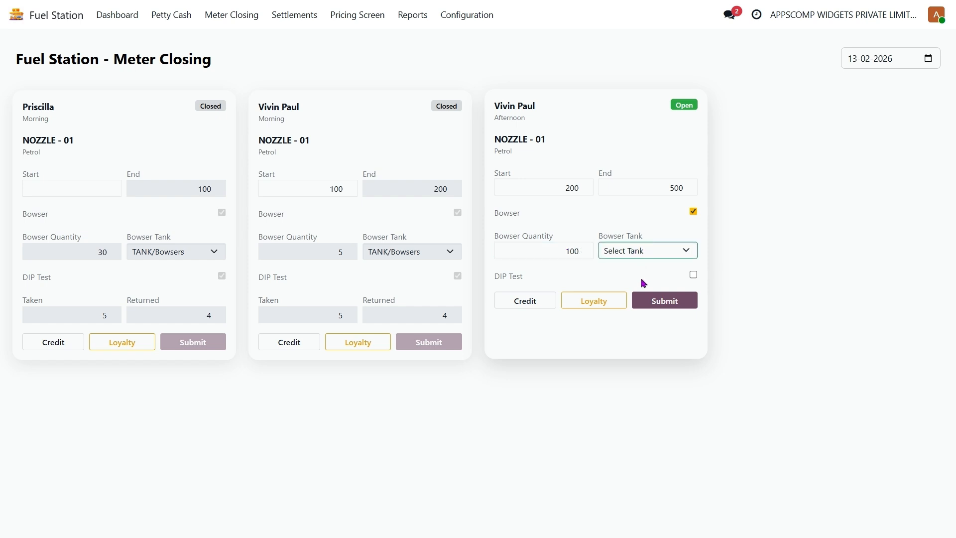
pyautogui.click(640, 285)
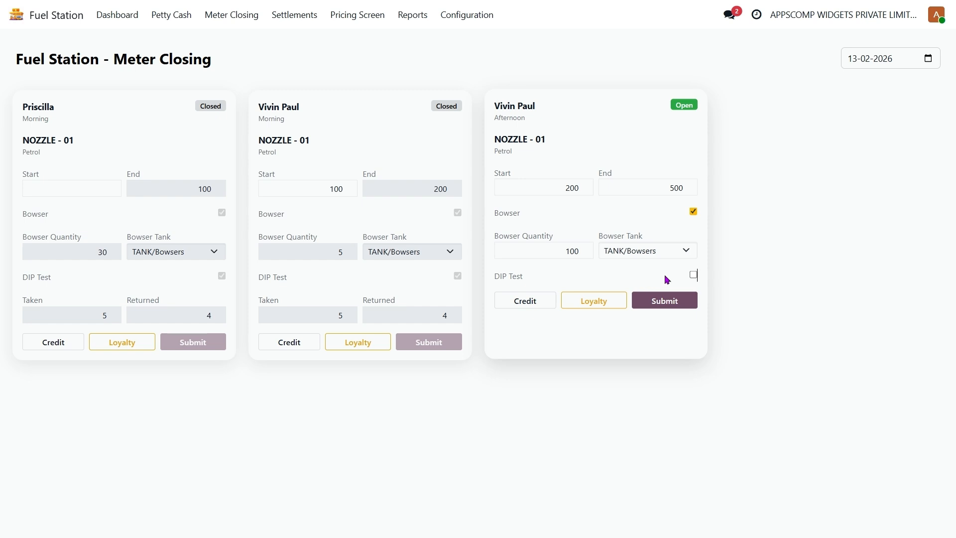
# Enable DIP Test with 5 taken and 4.5 returned
pyautogui.click(694, 275)
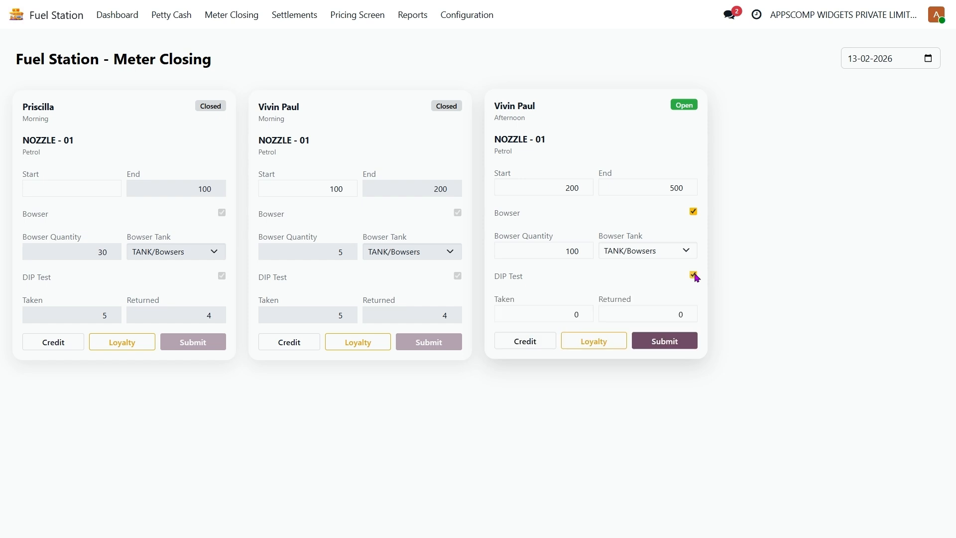
pyautogui.click(565, 311)
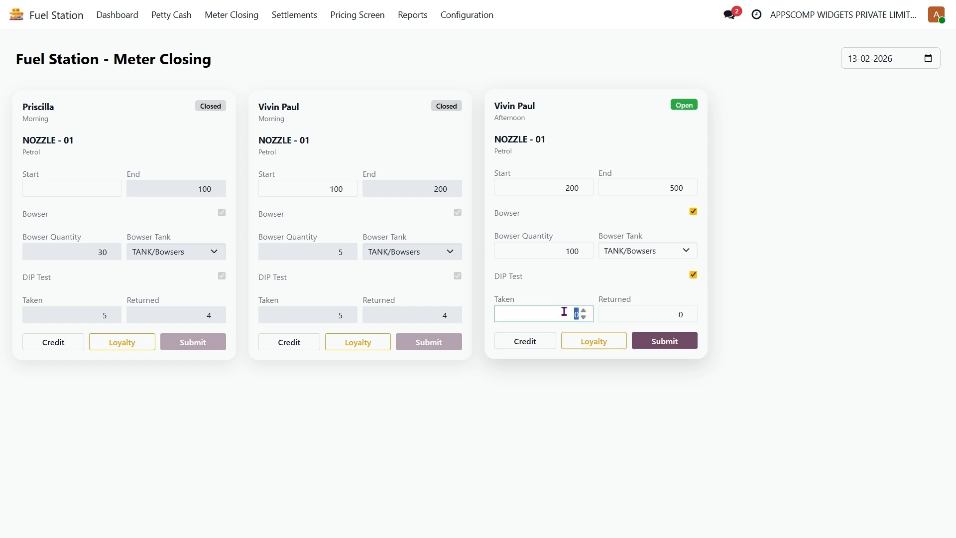
pyautogui.write('5')
pyautogui.click(649, 312)
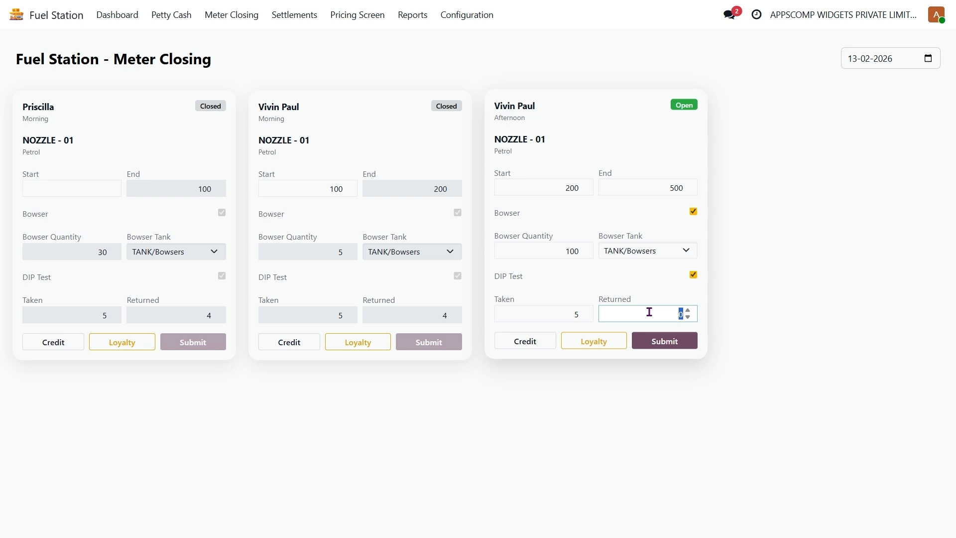
pyautogui.write('4.5')
# Add a first credit sale line with a customer, their vehicle number and quantity 5
pyautogui.click(633, 290)
pyautogui.click(534, 341)
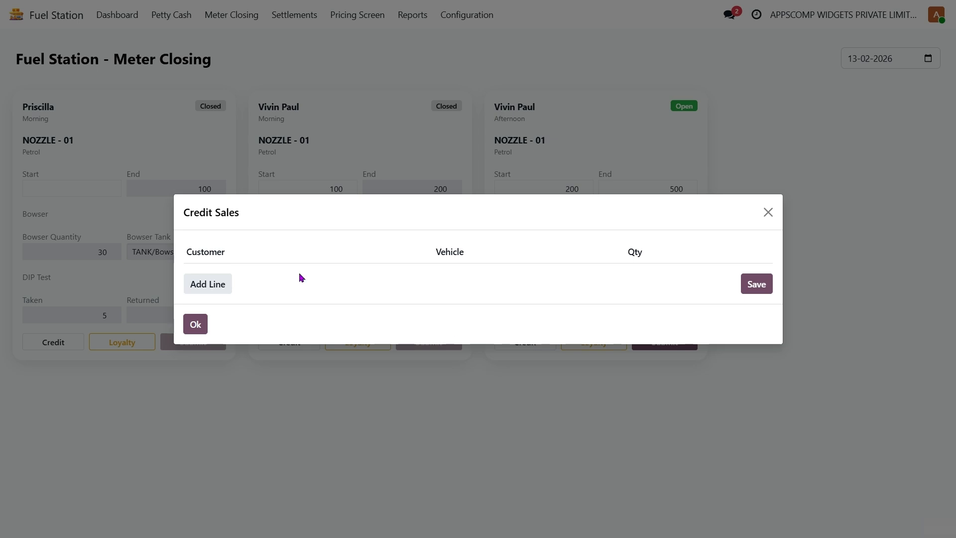
pyautogui.click(222, 283)
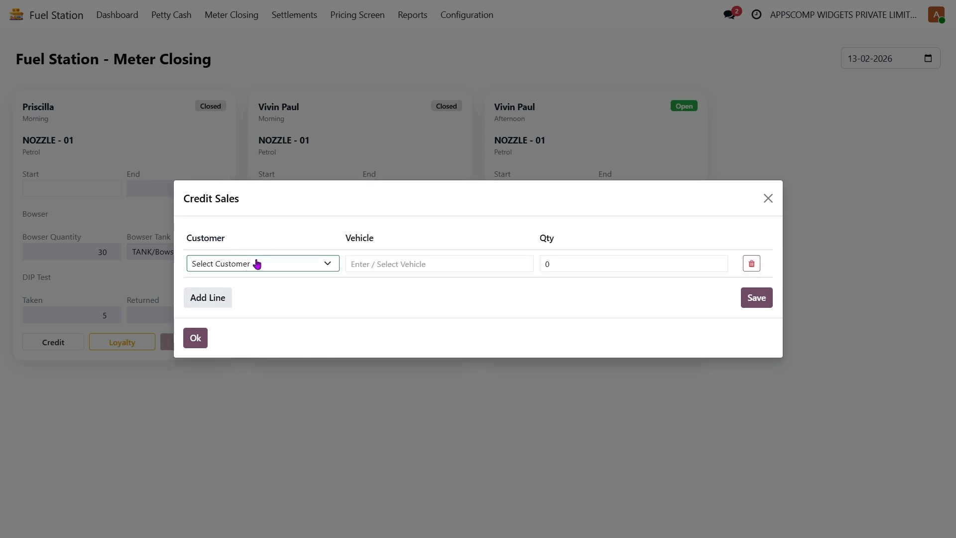
pyautogui.click(252, 298)
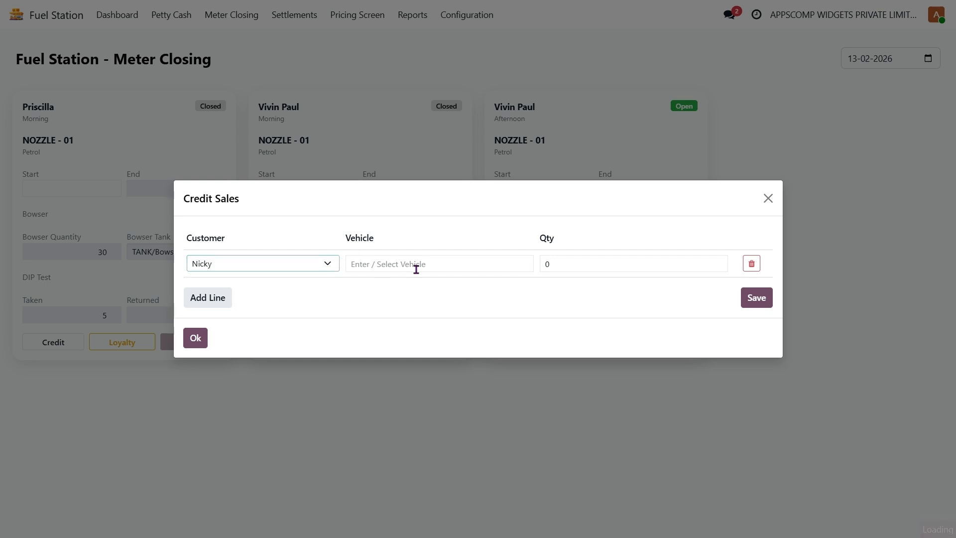
pyautogui.click(437, 268)
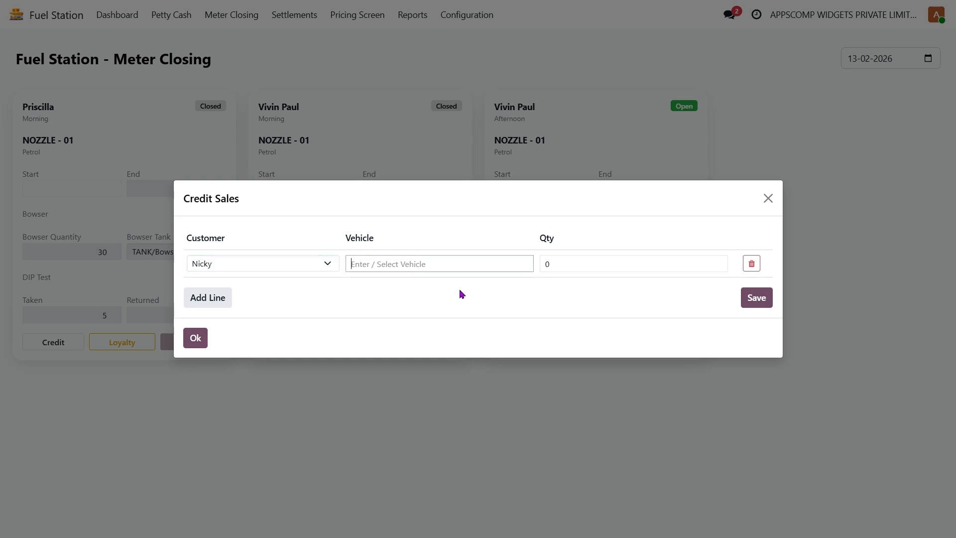
pyautogui.write('TN 37 AC 7632')
pyautogui.click(580, 265)
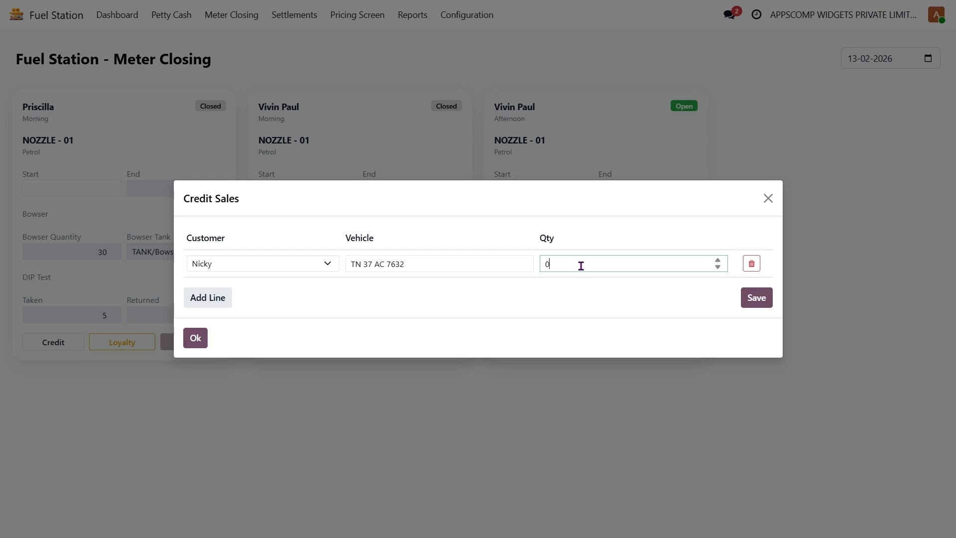
pyautogui.write('5')
# Add a second credit sale for another customer and vehicle with quantity 10, then save
pyautogui.click(212, 300)
pyautogui.click(267, 282)
pyautogui.click(221, 329)
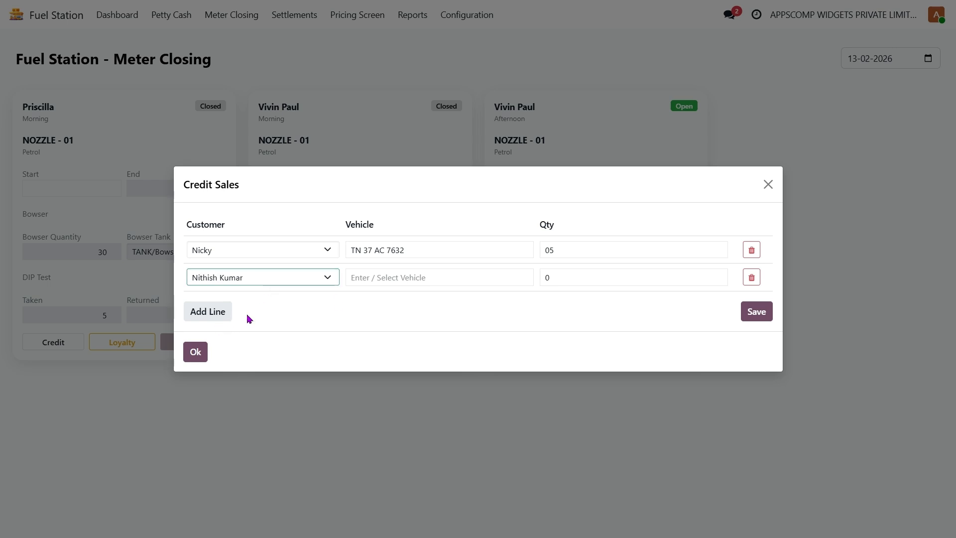
pyautogui.click(411, 279)
pyautogui.click(452, 310)
pyautogui.click(558, 279)
pyautogui.write('10')
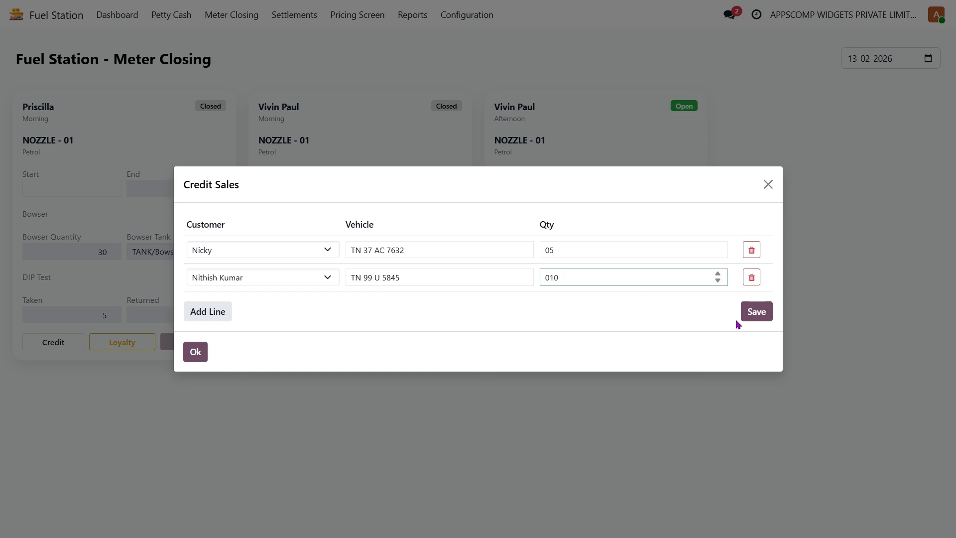
pyautogui.click(762, 314)
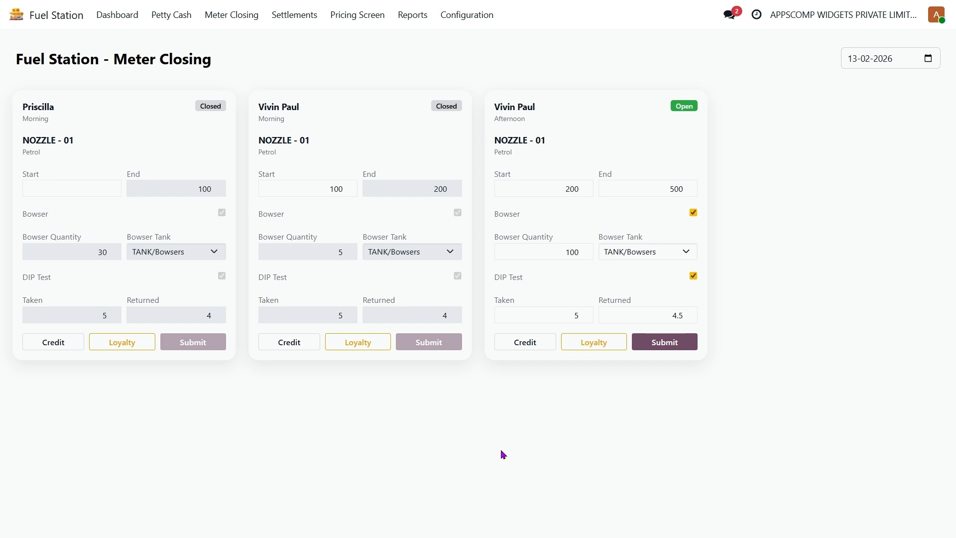
pyautogui.click(607, 341)
# Enter two loyalty sale lines of quantity 5 for two customers, try redeeming, and save
pyautogui.click(213, 287)
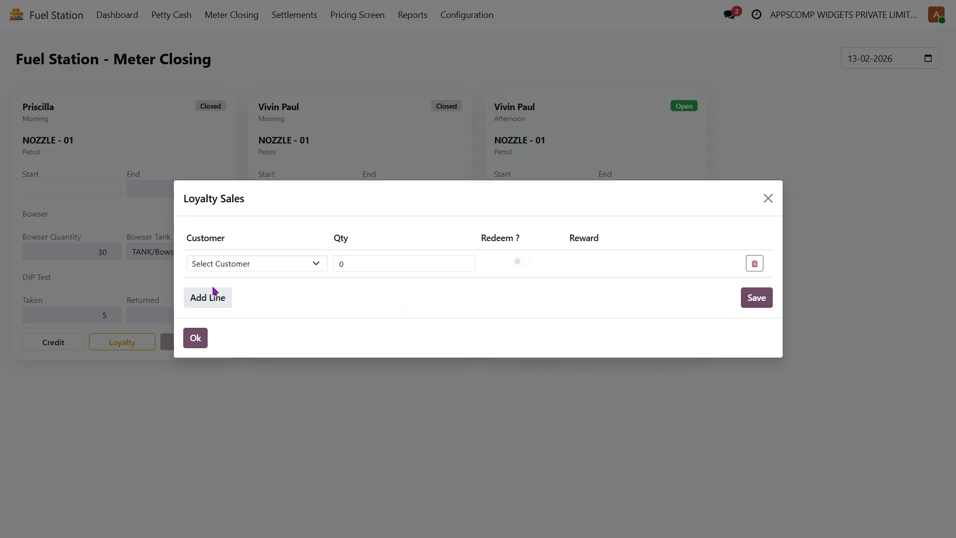
pyautogui.click(245, 296)
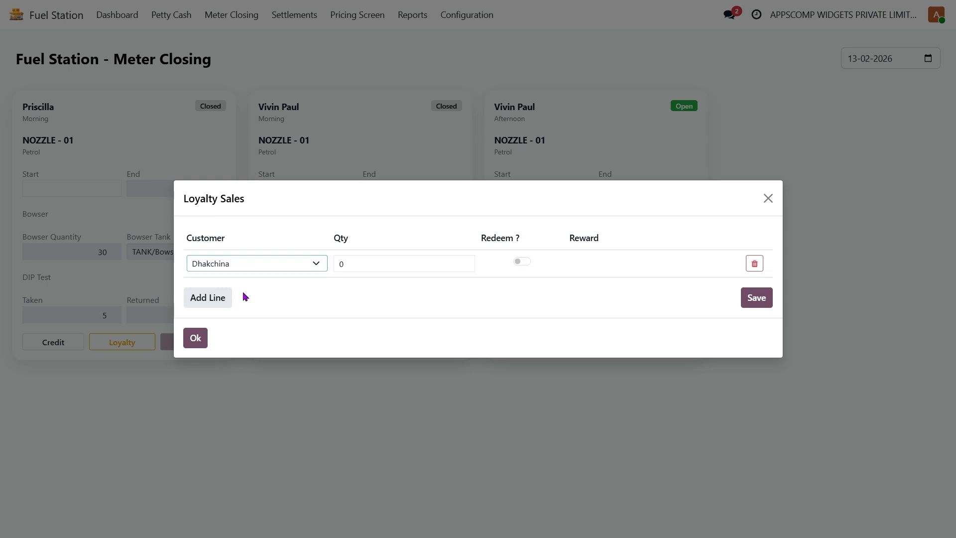
pyautogui.click(216, 311)
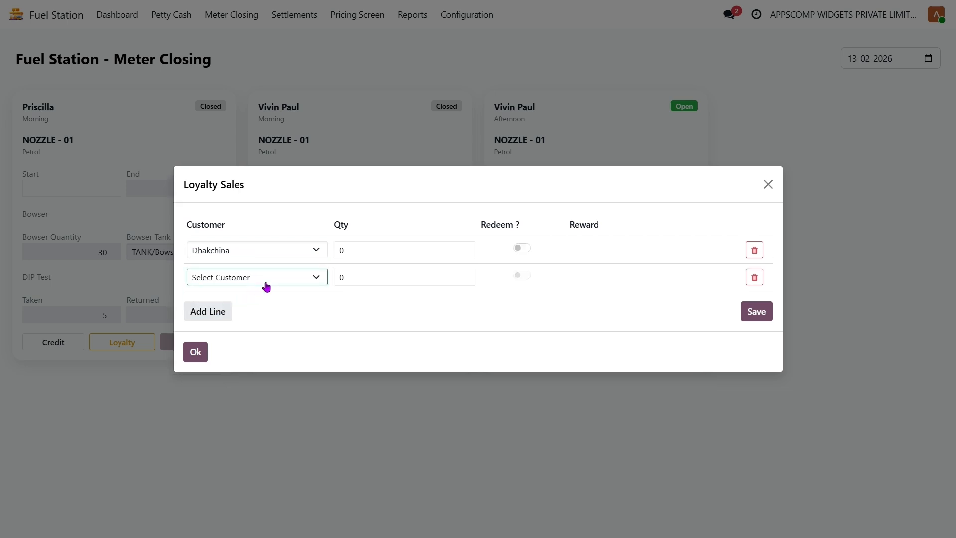
pyautogui.click(212, 320)
pyautogui.click(378, 254)
pyautogui.write('5')
pyautogui.click(359, 273)
pyautogui.write('5')
pyautogui.click(522, 248)
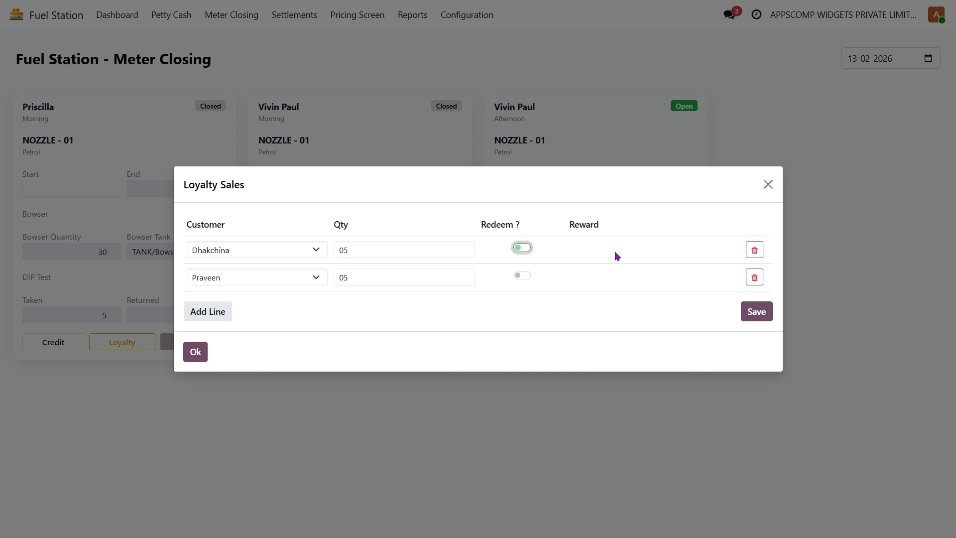
pyautogui.click(523, 251)
pyautogui.click(754, 313)
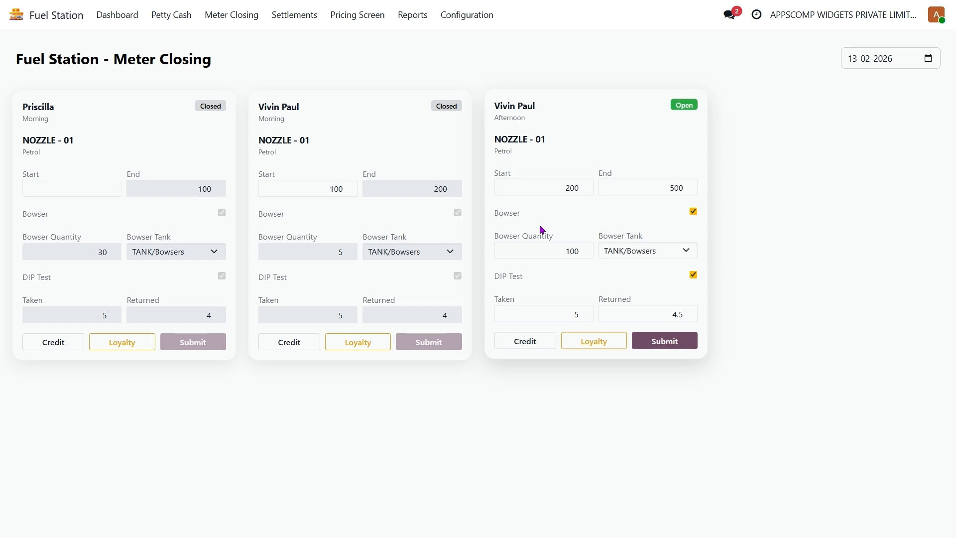
# Submit and confirm the afternoon NOZZLE - 01 meter reading so its card shows Closed
pyautogui.click(670, 348)
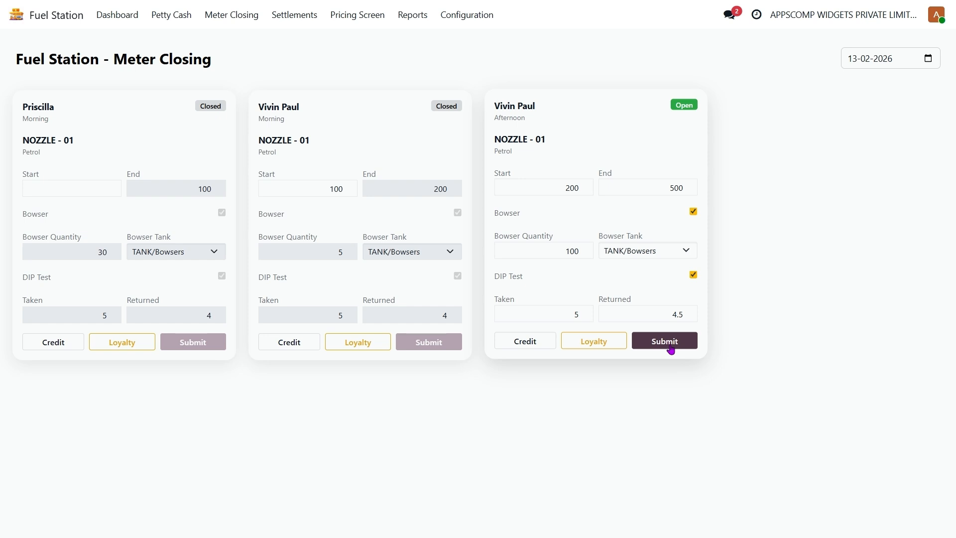
pyautogui.click(671, 348)
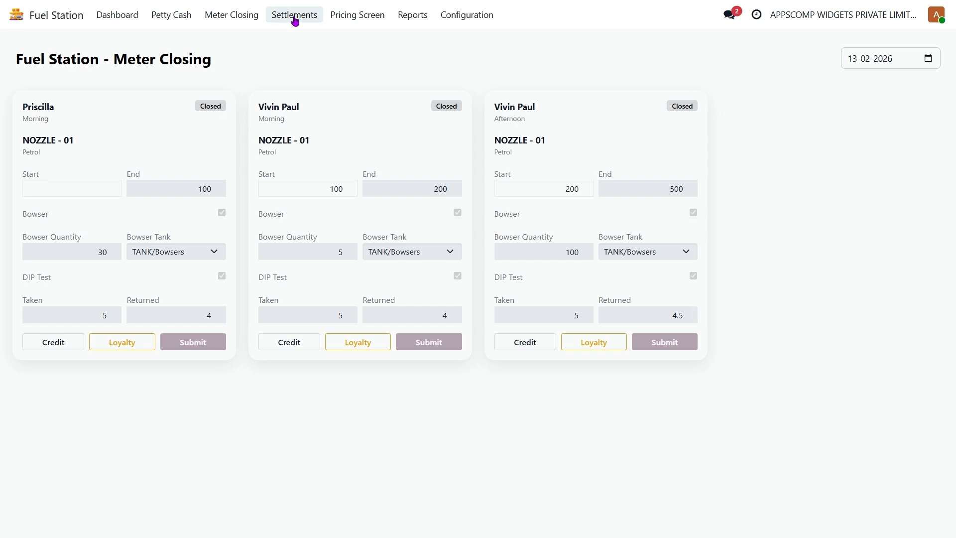
pyautogui.click(295, 21)
# Show Cash Settlement for the afternoon employee: Morning 10000.00 and Afternoon 19500.00 expected
pyautogui.click(306, 40)
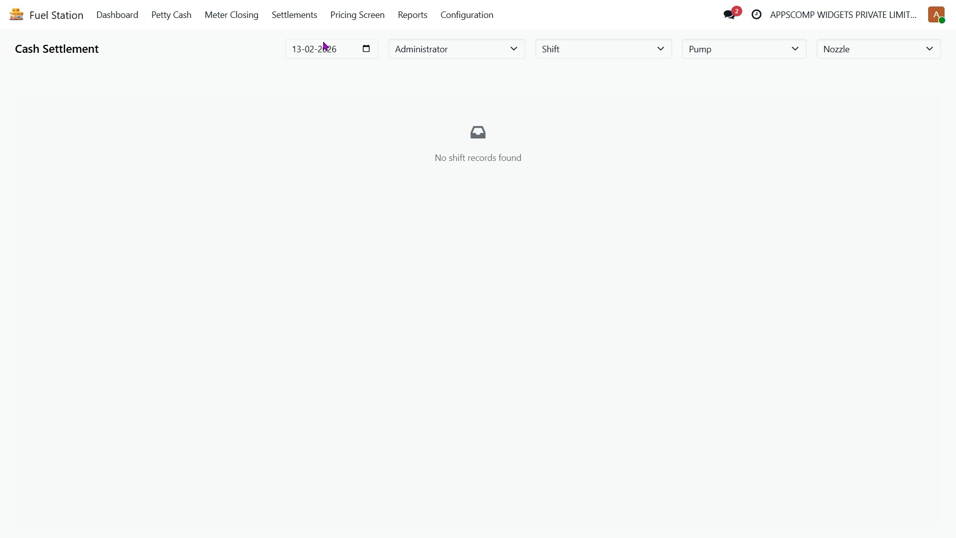
pyautogui.click(466, 52)
pyautogui.click(431, 118)
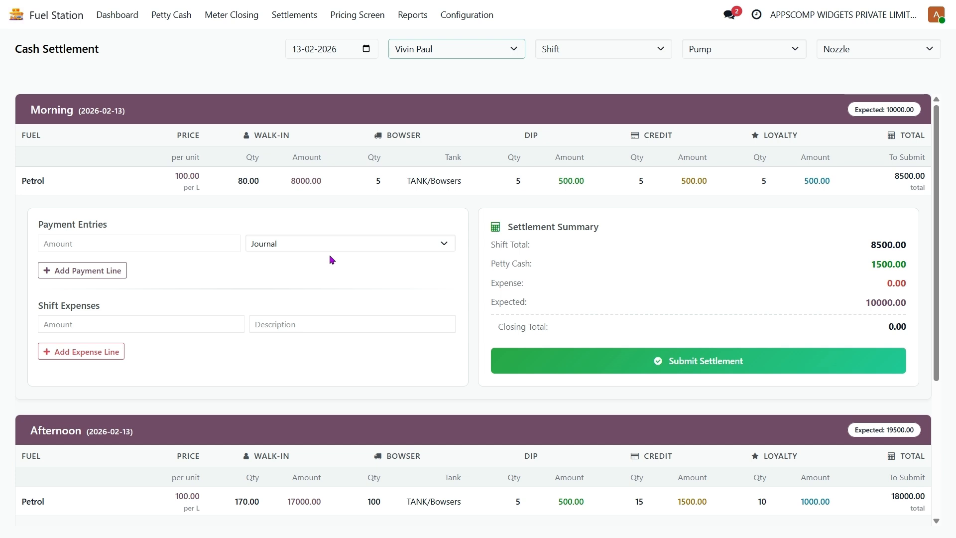
# Add an 8000 payment entry on the Bank journal to the Morning settlement
pyautogui.click(150, 240)
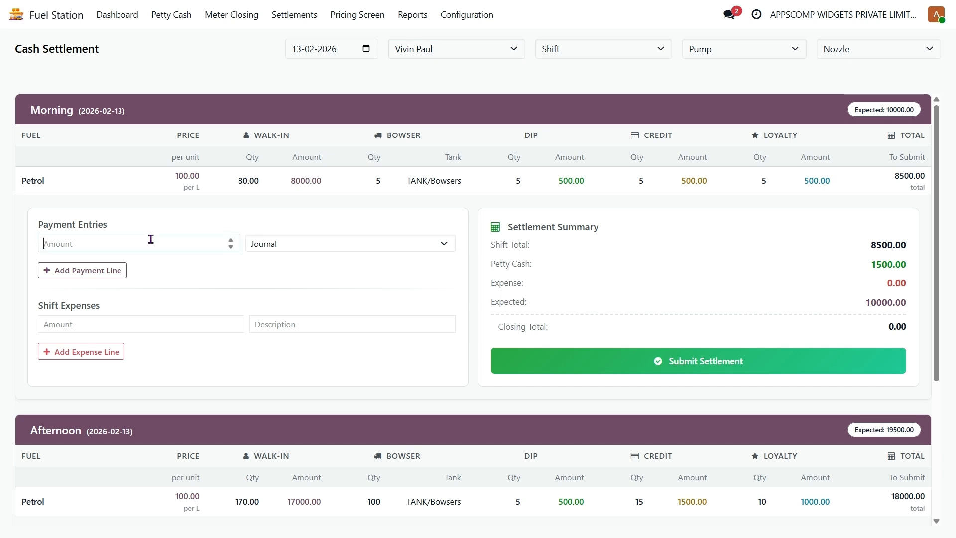
pyautogui.write('8000')
pyautogui.click(335, 243)
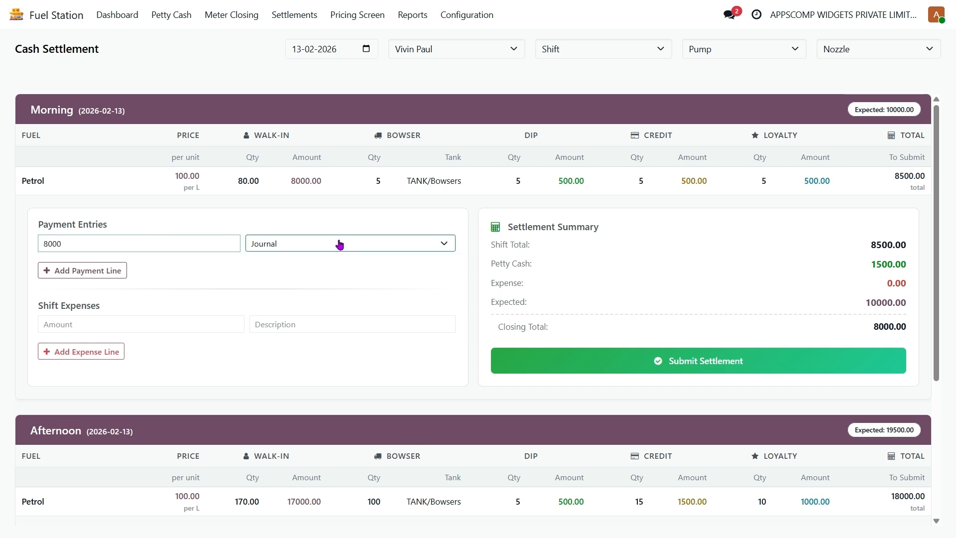
pyautogui.click(271, 278)
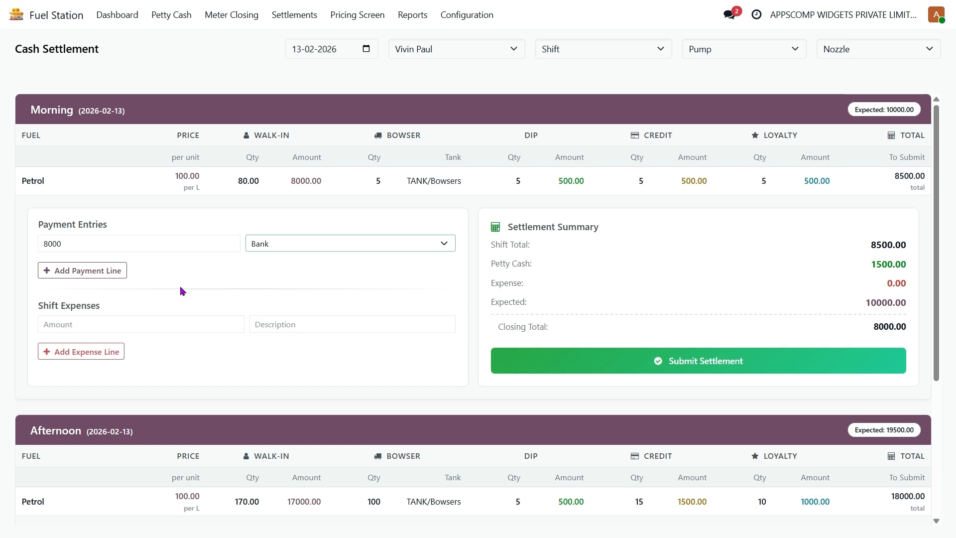
pyautogui.click(133, 323)
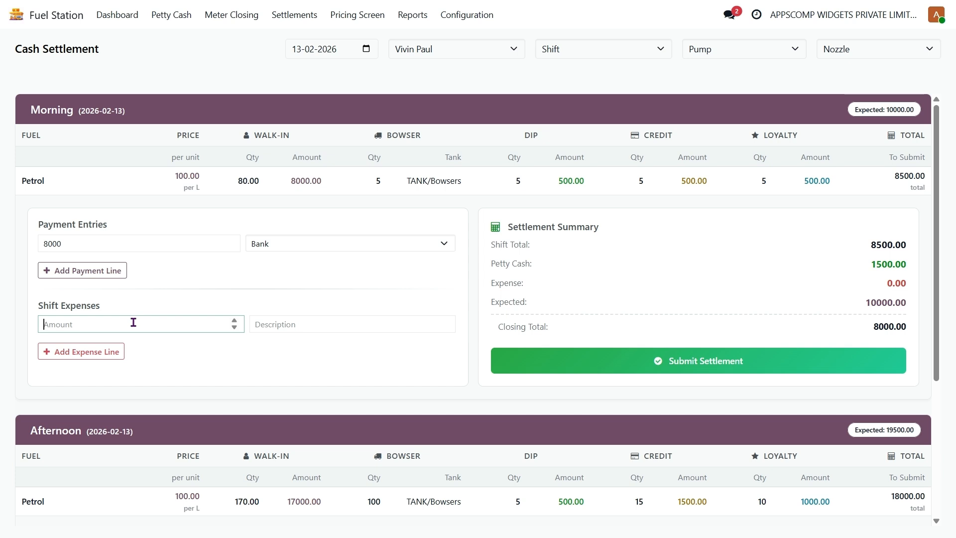
# Record a 500 shift expense described as 'Food' on the Morning settlement
pyautogui.write('500')
pyautogui.click(295, 357)
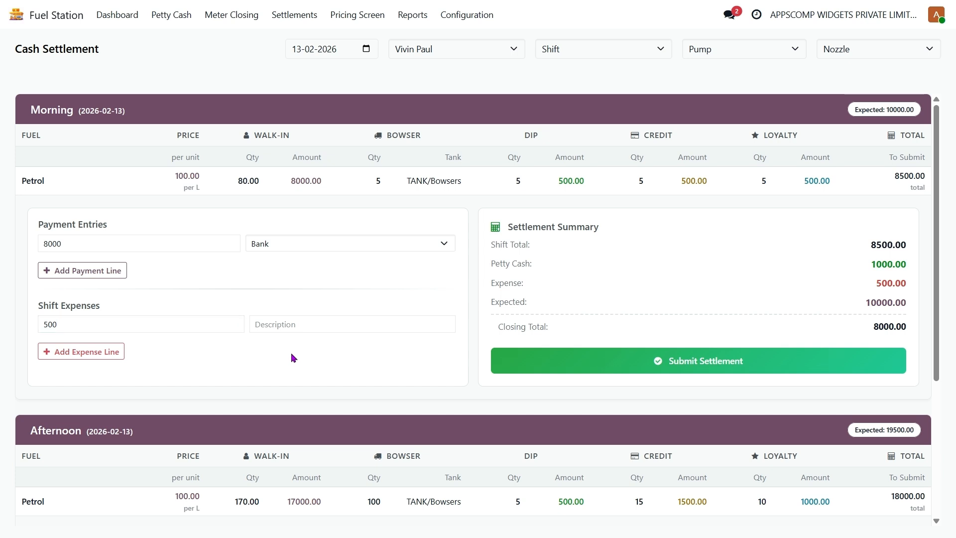
pyautogui.click(331, 329)
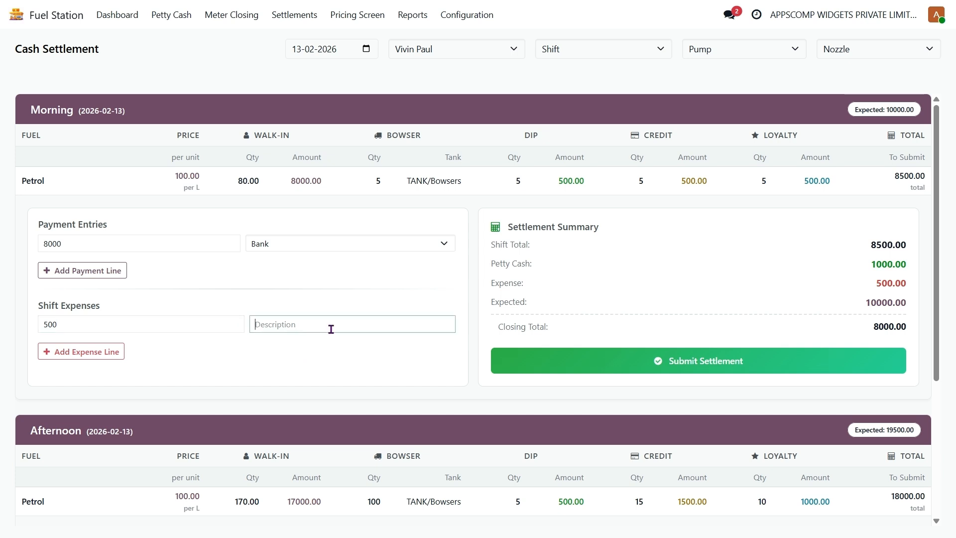
pyautogui.write('Food')
pyautogui.click(320, 374)
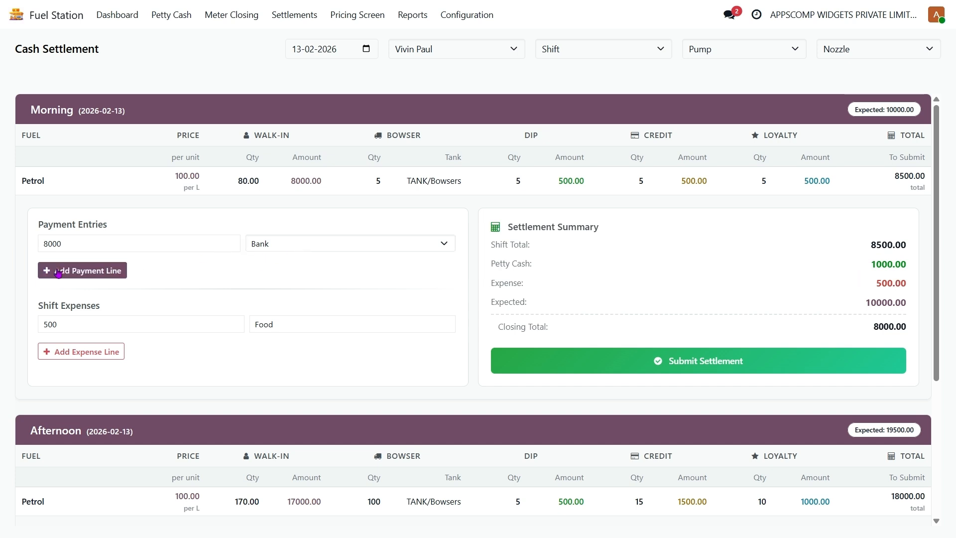
# Add a second Morning payment line of 1500 in the Cash journal, correcting the mistyped 500
pyautogui.click(111, 271)
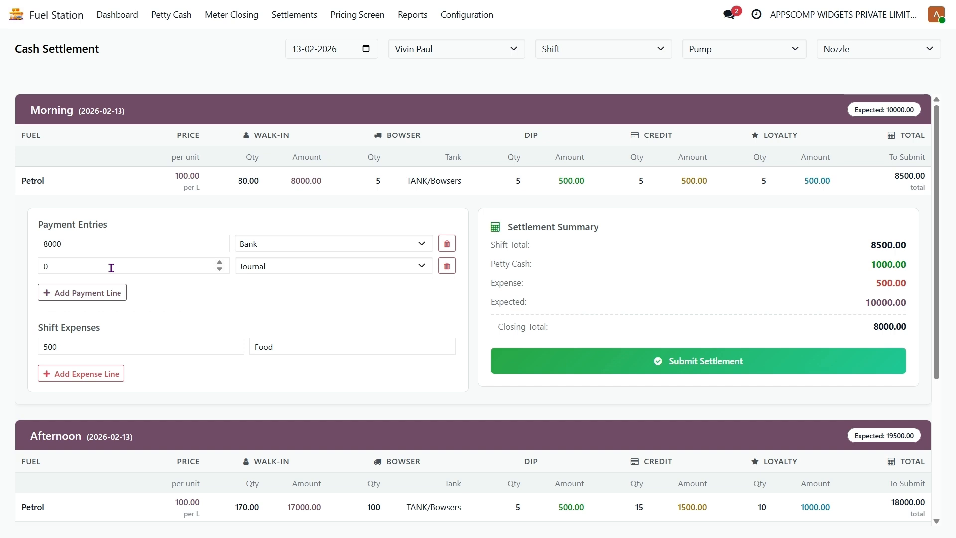
pyautogui.click(111, 267)
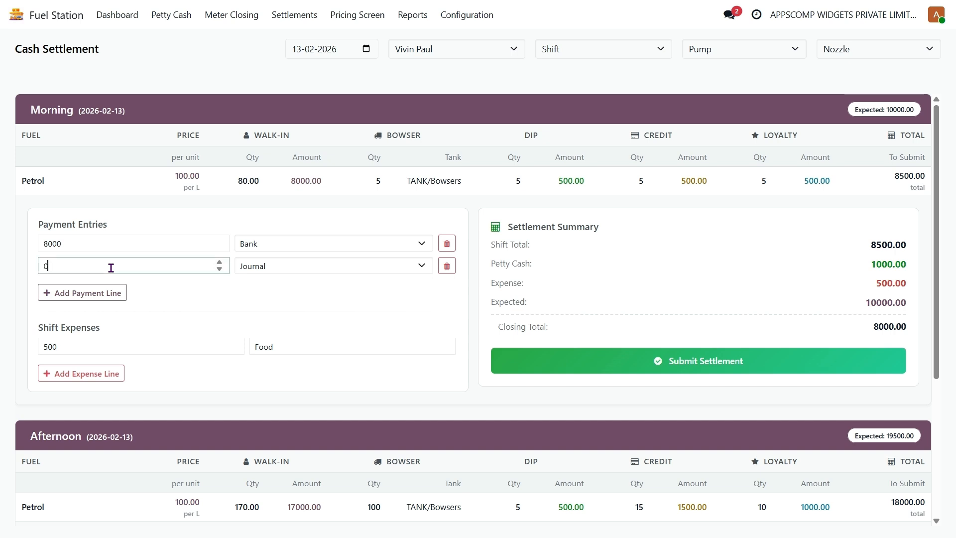
pyautogui.write('500')
pyautogui.click(297, 270)
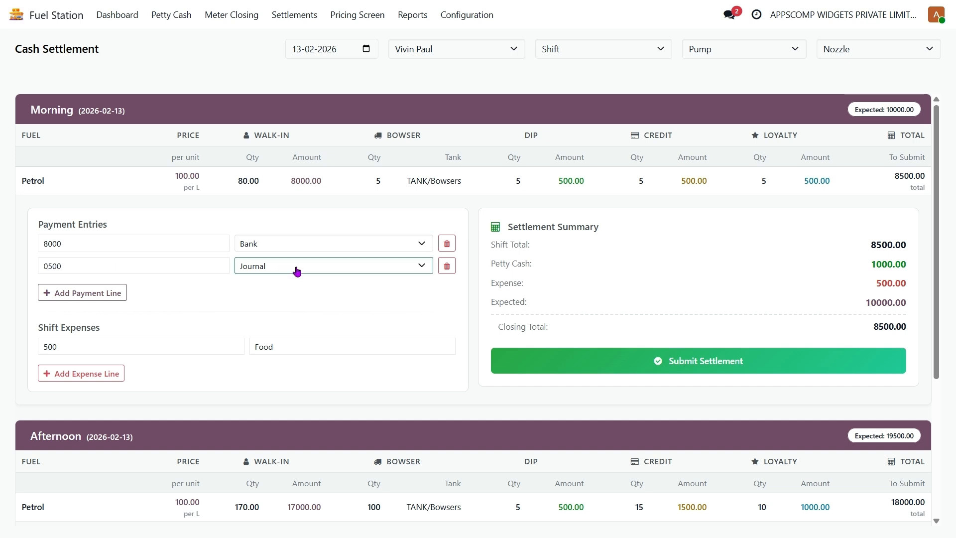
pyautogui.click(255, 316)
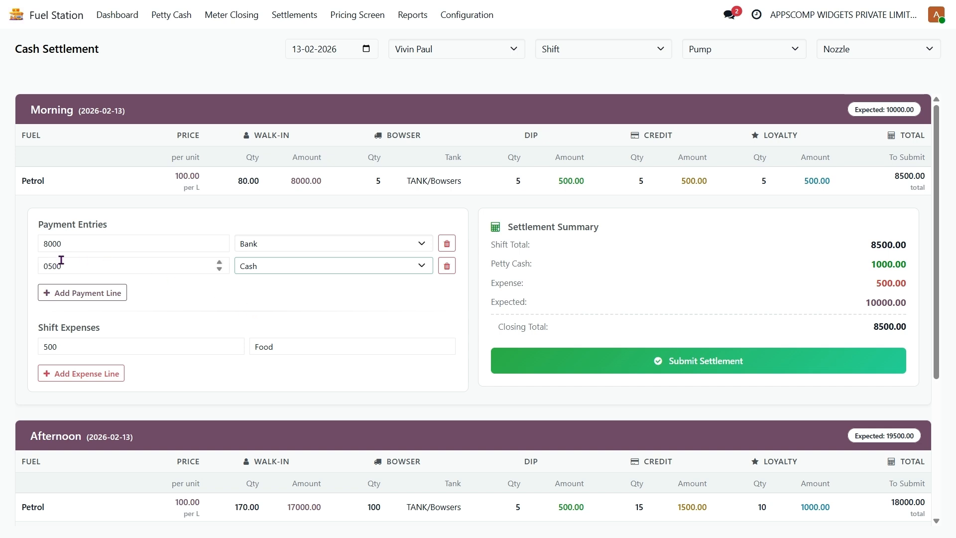
pyautogui.click(73, 265)
pyautogui.doubleClick(74, 264)
pyautogui.write('1500')
pyautogui.click(252, 317)
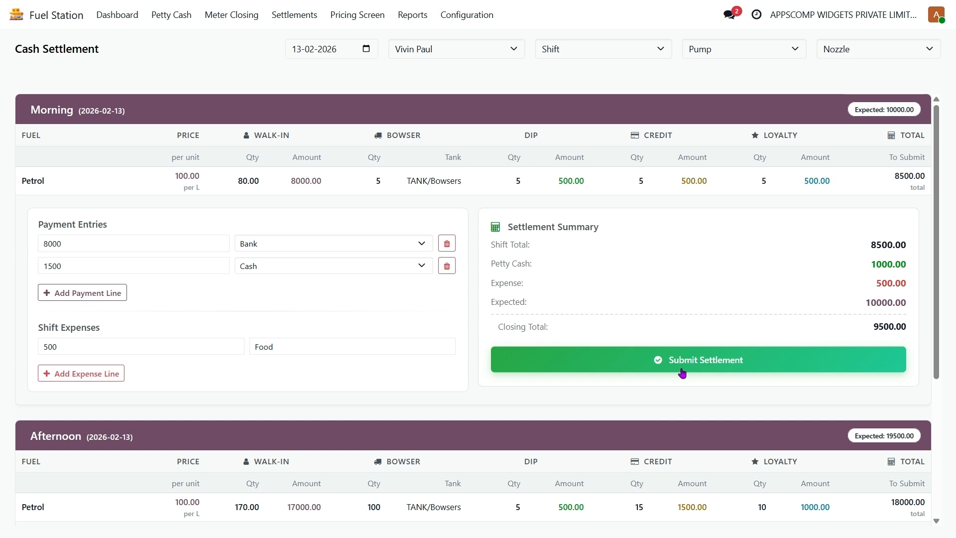
# Submit the Morning shift settlement, closing at 9500.00 against 10000.00 expected
pyautogui.click(709, 367)
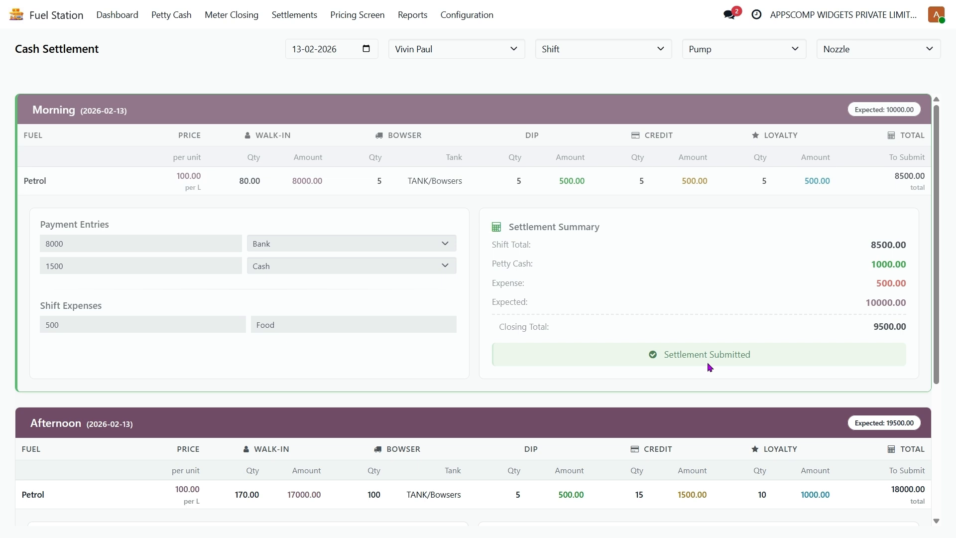
pyautogui.click(298, 17)
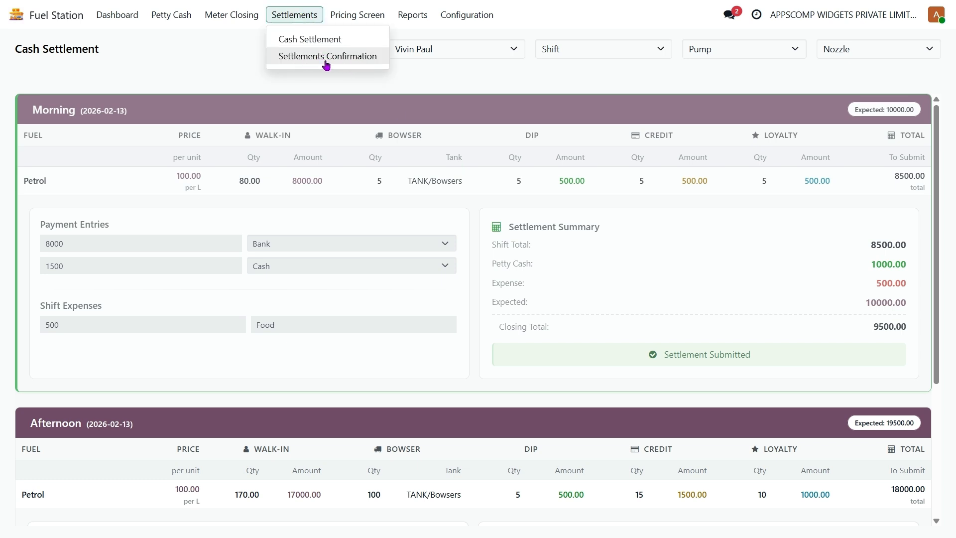
# Open the draft Morning 2026-02-13 settlement confirmation and review its Settlement Lines, Expenses and Employee COA tabs
pyautogui.click(326, 57)
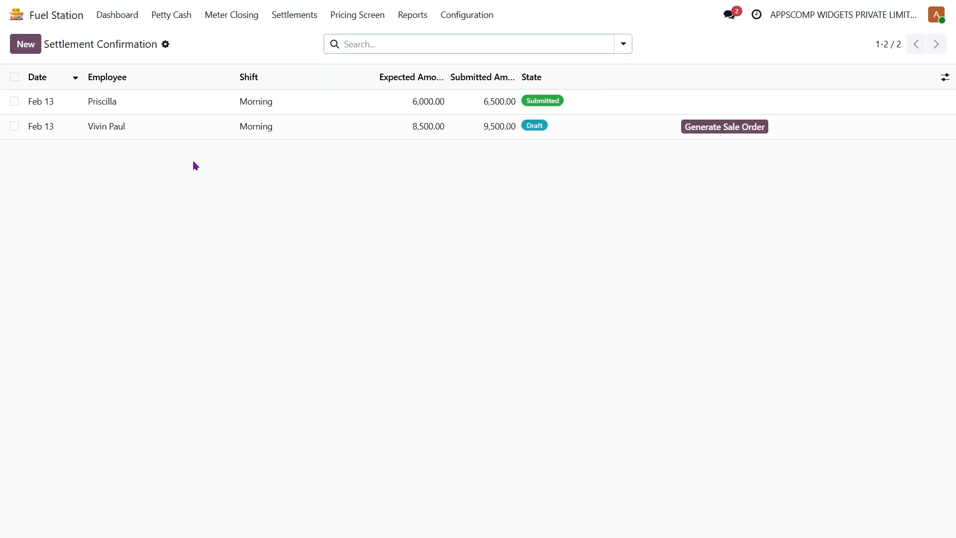
pyautogui.click(324, 129)
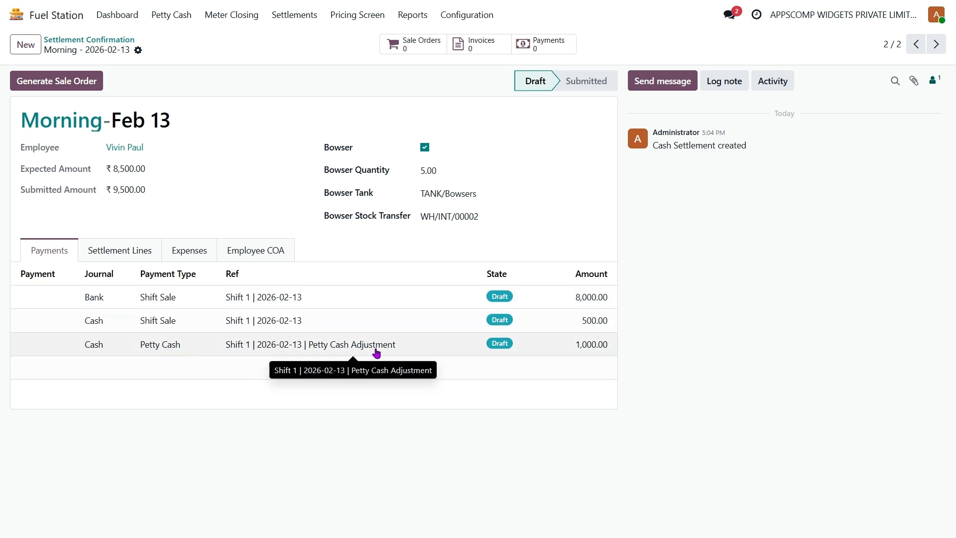
pyautogui.click(118, 256)
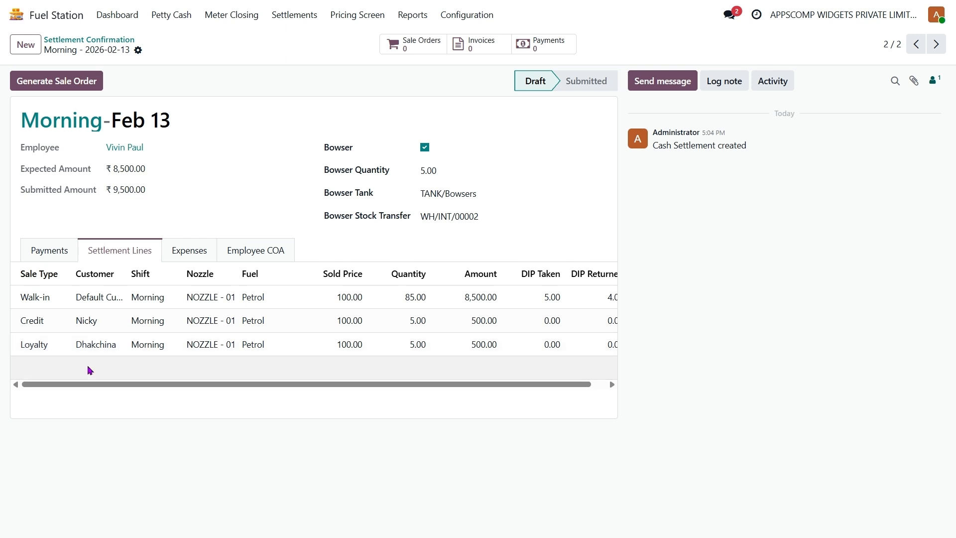
pyautogui.click(188, 252)
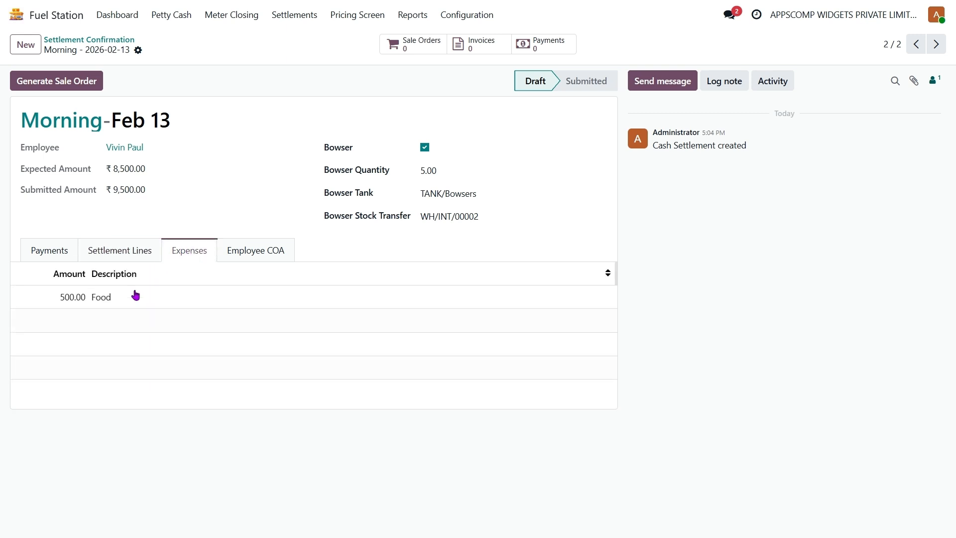
pyautogui.click(263, 250)
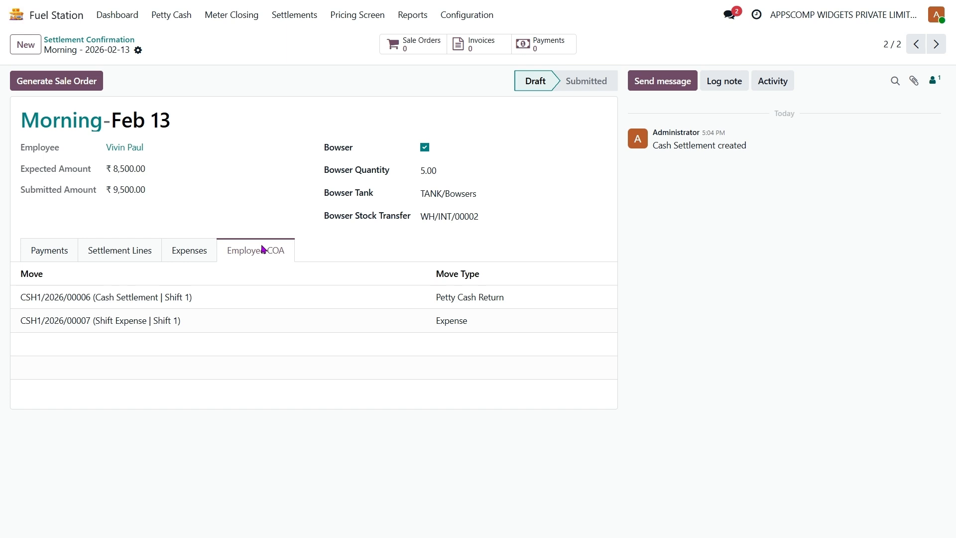
# Review journal entries CSH1/2026/00006 and CSH1/2026/00007, then show the settlement's three payments
pyautogui.click(479, 302)
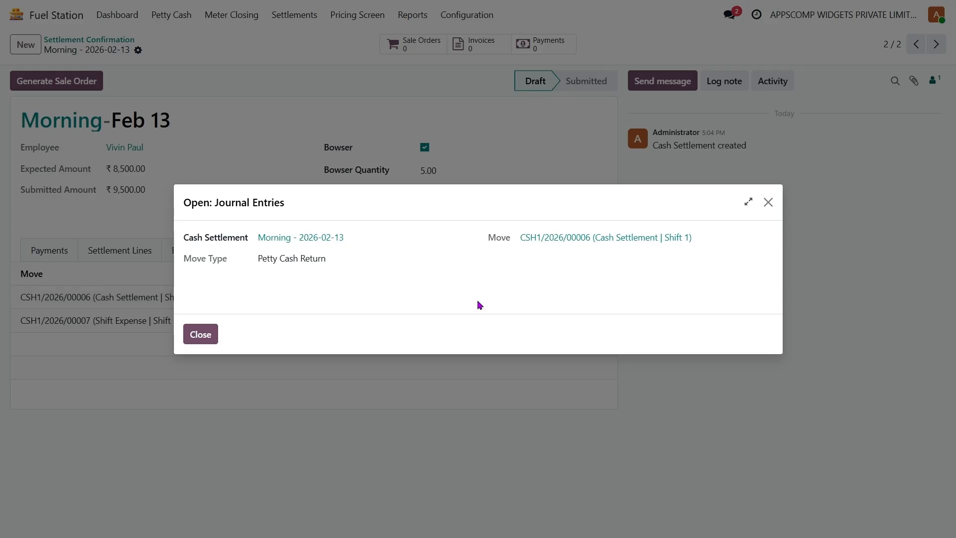
pyautogui.click(592, 239)
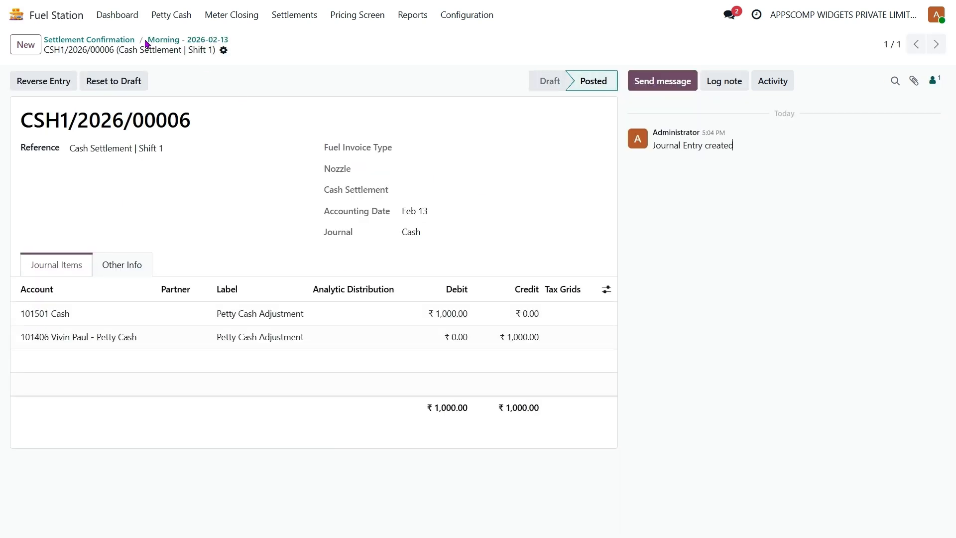
pyautogui.click(185, 40)
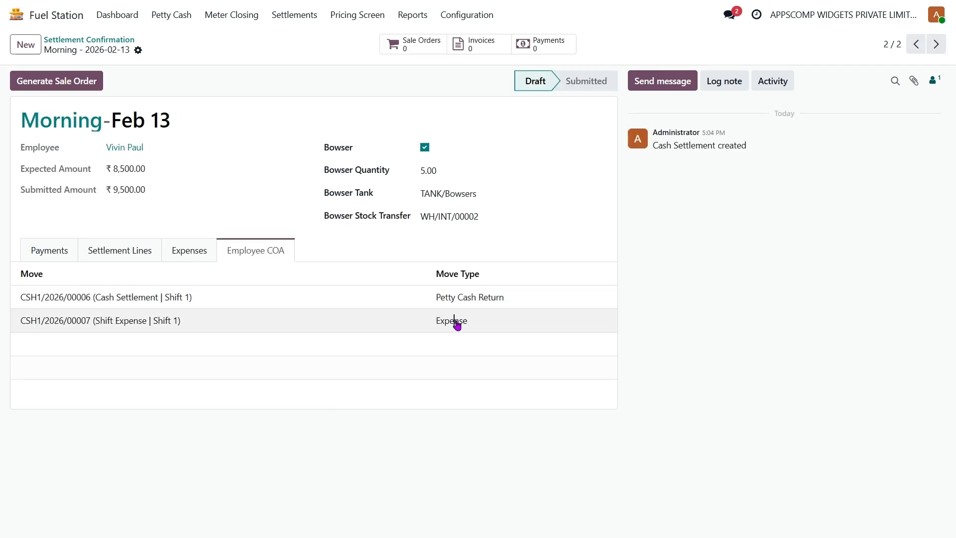
pyautogui.click(455, 323)
pyautogui.click(591, 238)
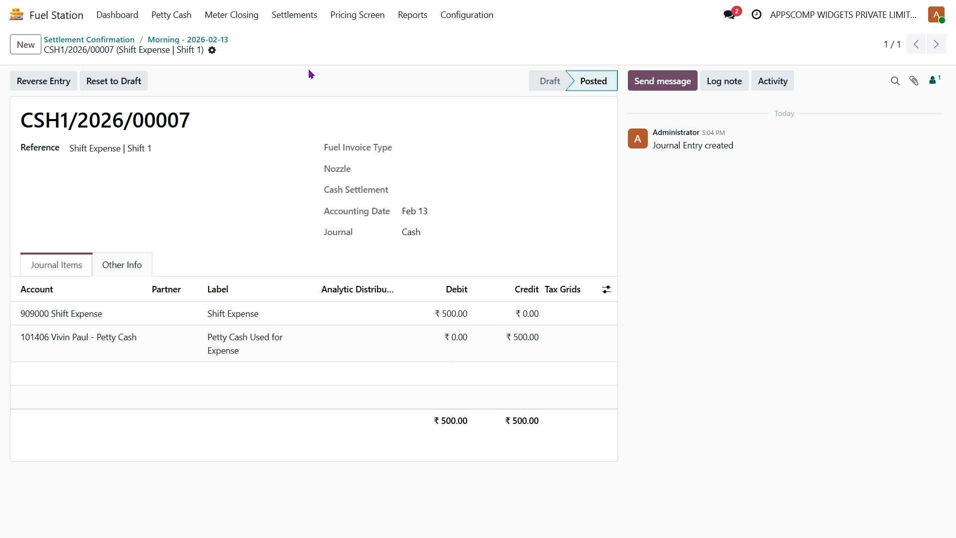
pyautogui.click(196, 39)
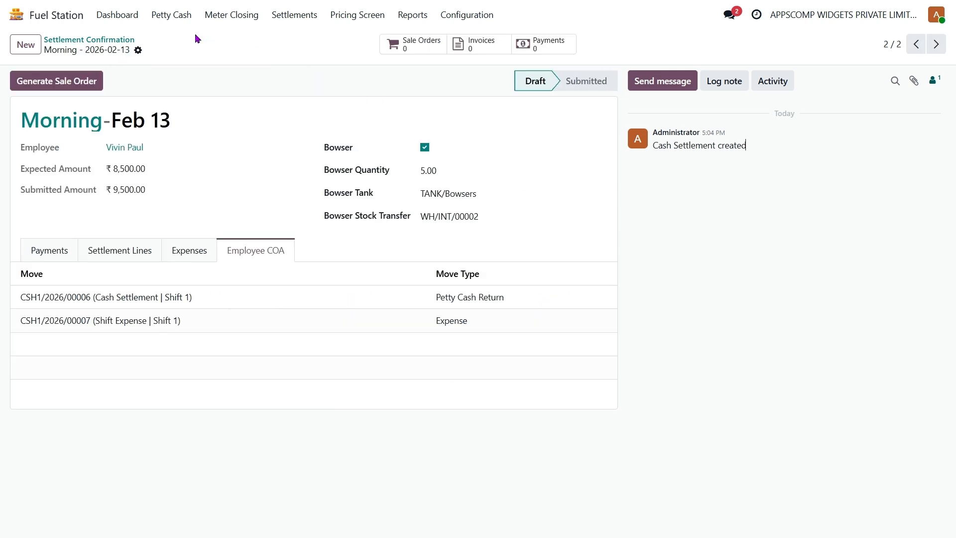
pyautogui.click(50, 255)
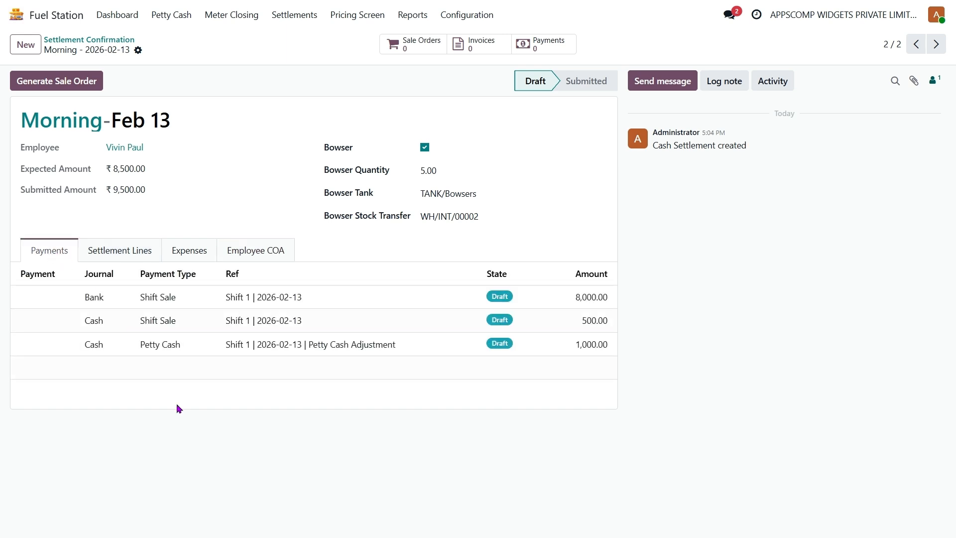
pyautogui.click(119, 257)
pyautogui.click(174, 252)
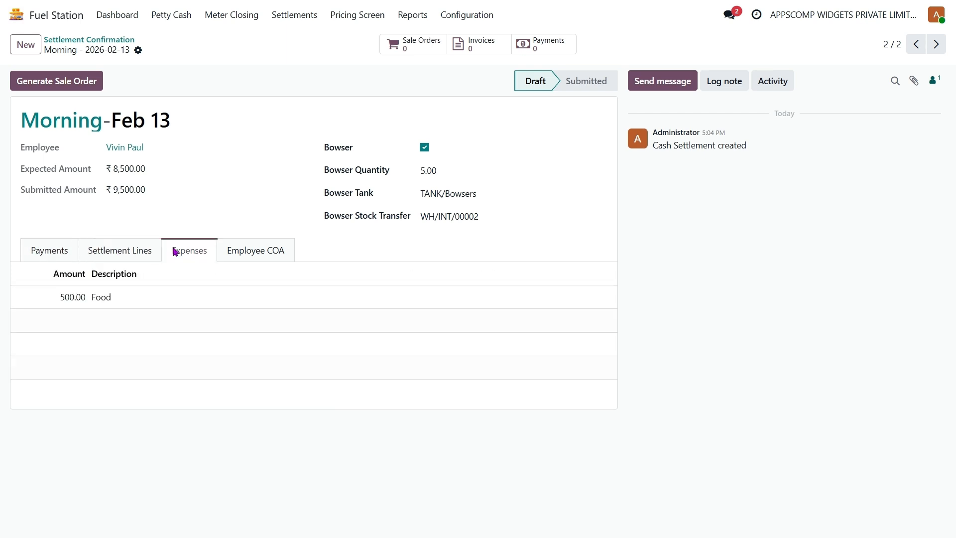
pyautogui.click(47, 250)
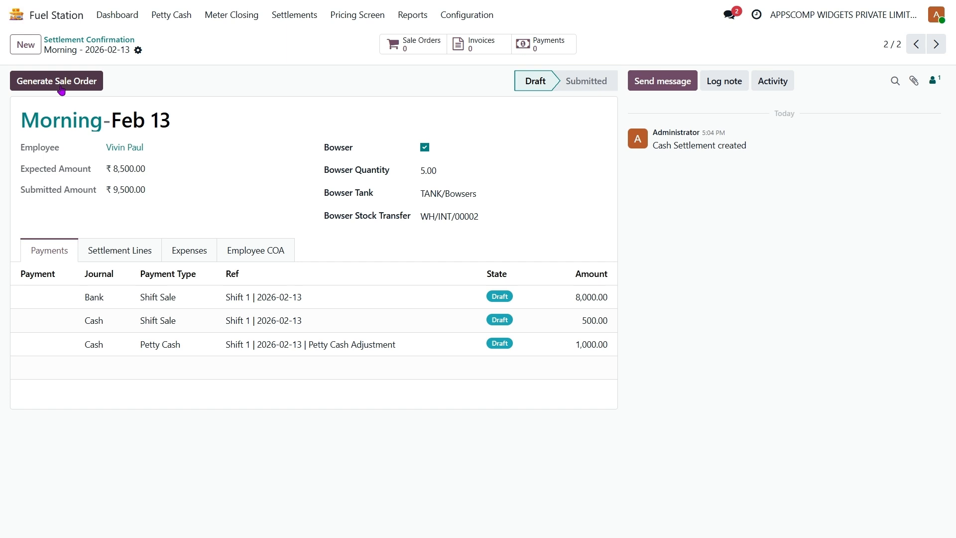
# Generate the Morning-Feb 13 sale orders and list the three orders totalling ₹9,500.00
pyautogui.click(62, 81)
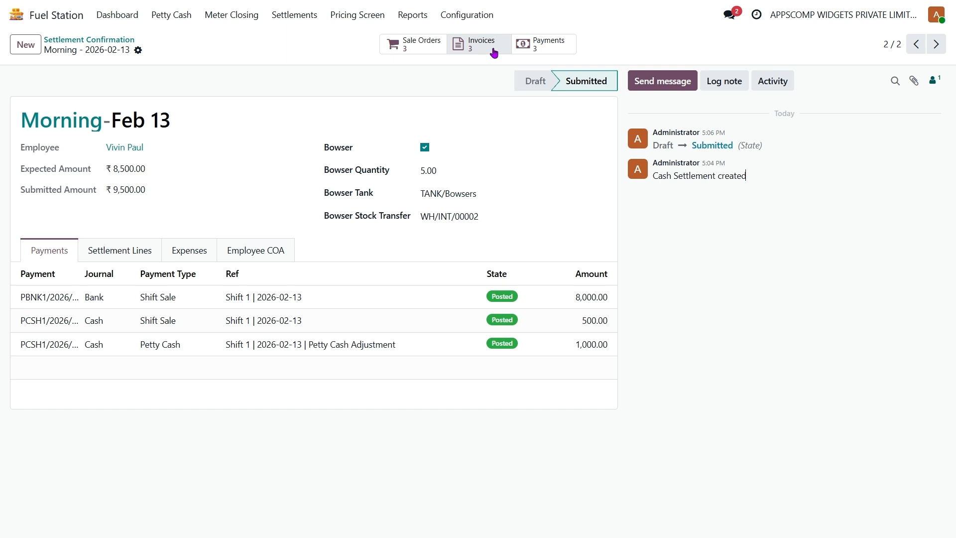
pyautogui.click(412, 43)
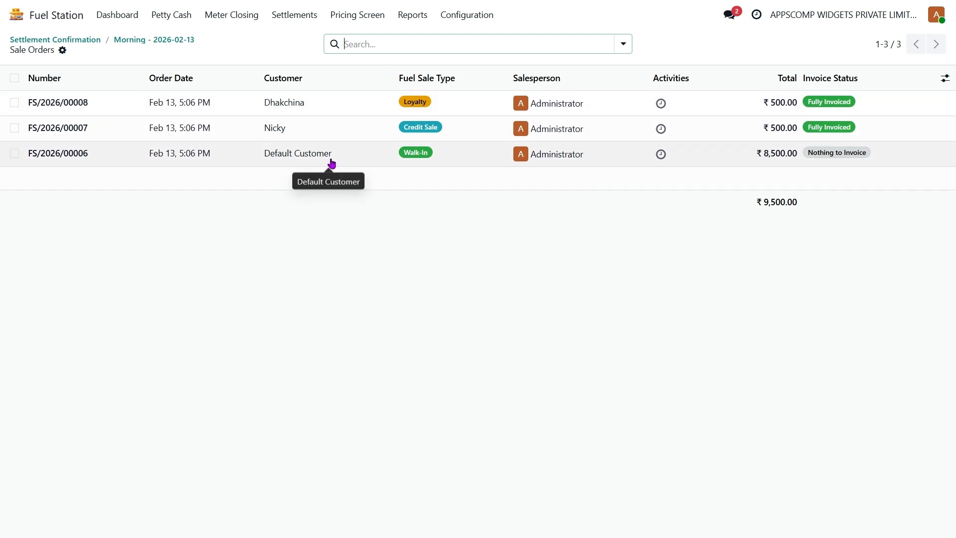
# Open walk-in sale order FS/2026/00006 for 85 L petrol and view its deliveries
pyautogui.click(451, 163)
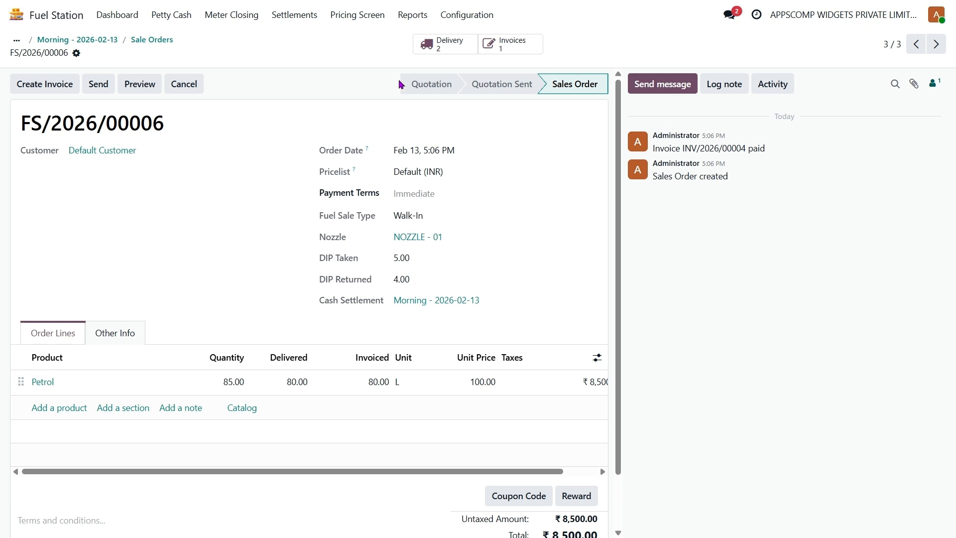
pyautogui.click(450, 47)
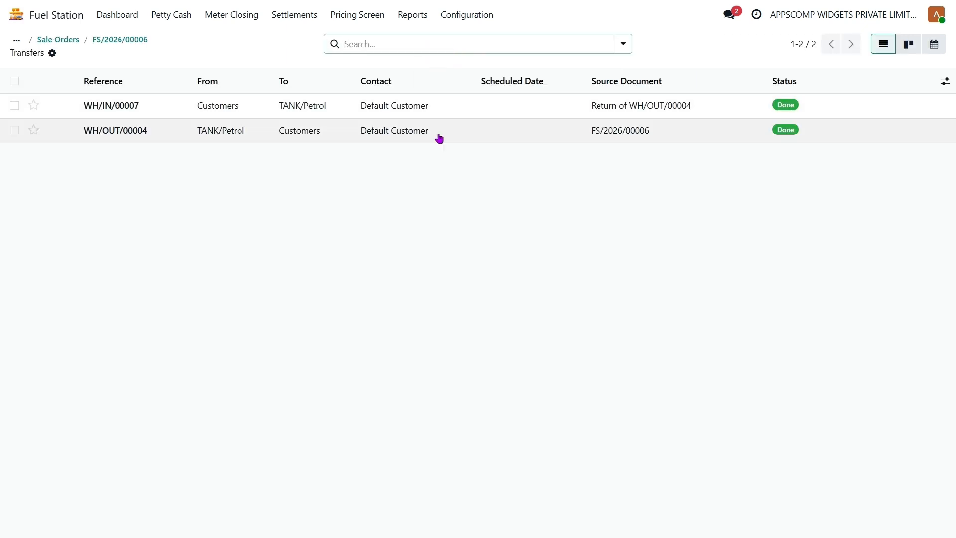
# Review delivery WH/OUT/00004 and return receipt WH/IN/00007 for sale order FS/2026/00006
pyautogui.click(391, 139)
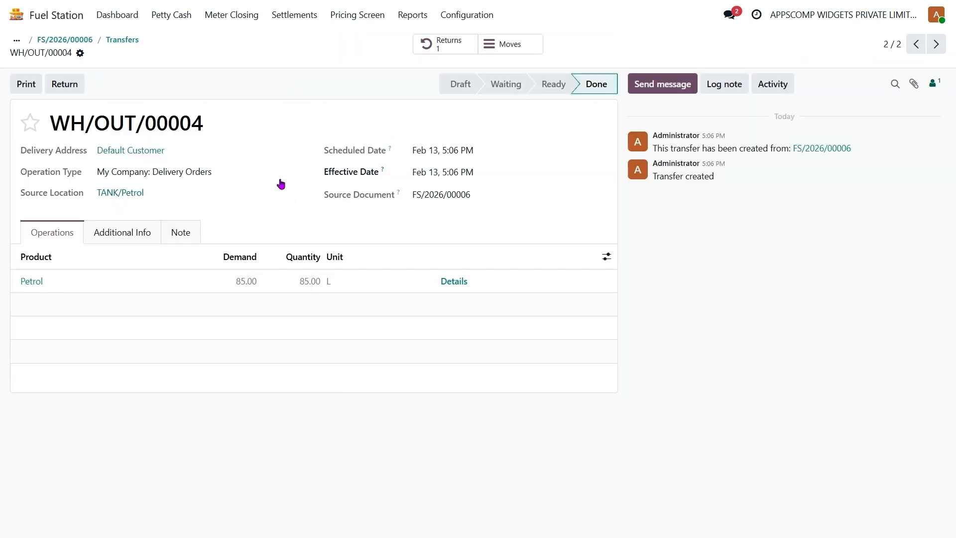
pyautogui.click(127, 42)
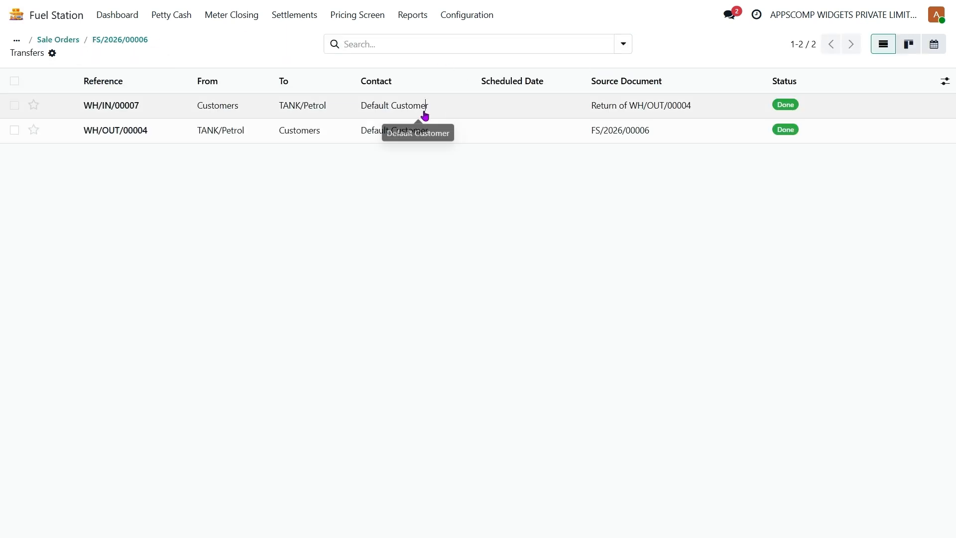
pyautogui.click(425, 114)
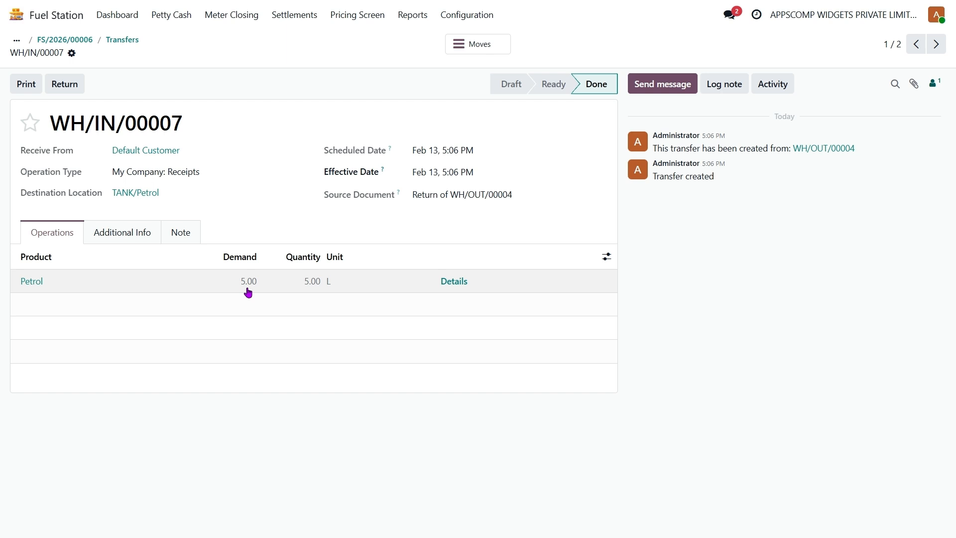
pyautogui.click(122, 40)
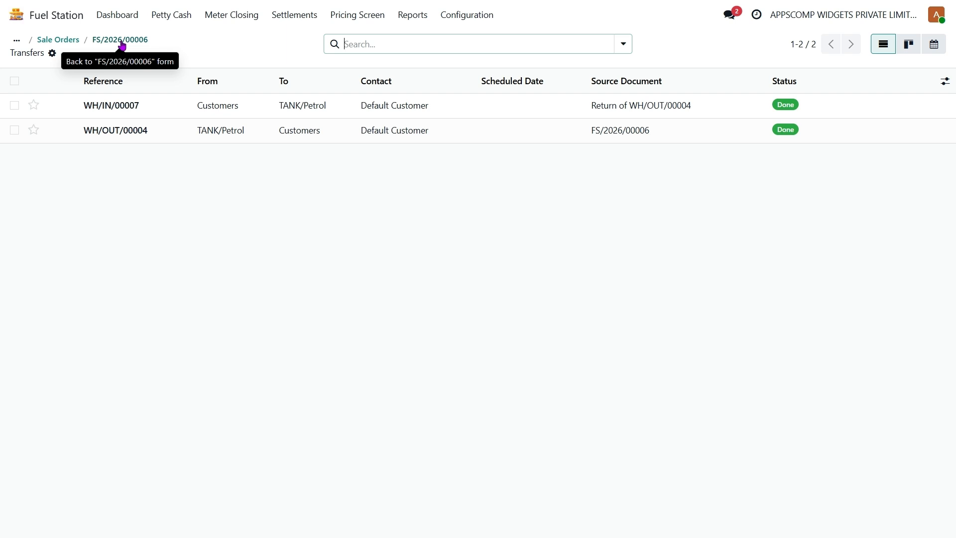
pyautogui.click(122, 41)
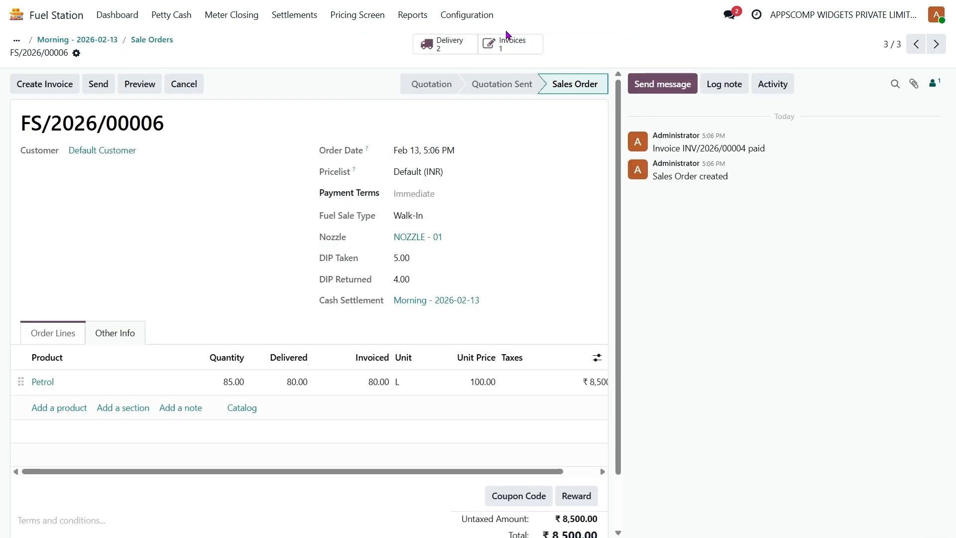
# Browse sale orders FS/2026/00007 and FS/2026/00008, then return to the Morning-Feb 13 settlement
pyautogui.click(143, 43)
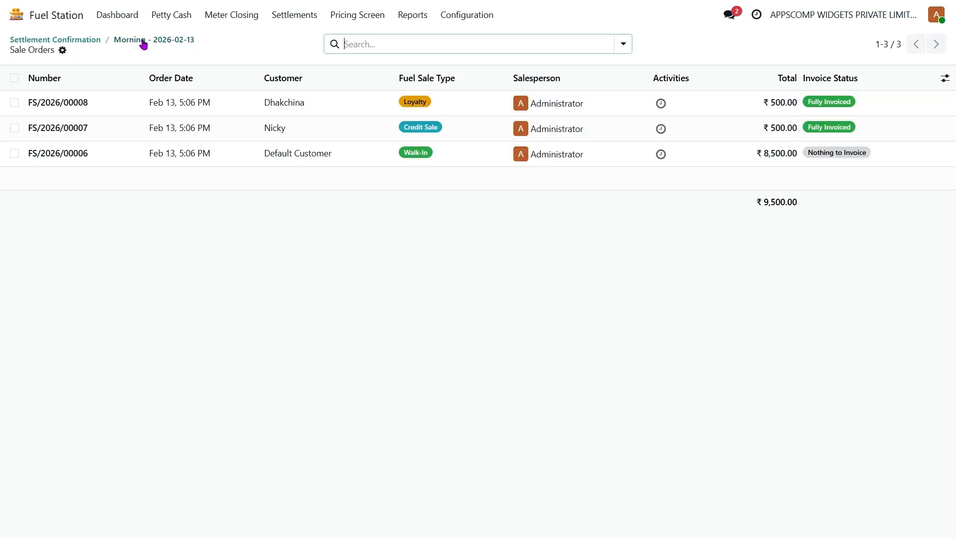
pyautogui.click(465, 130)
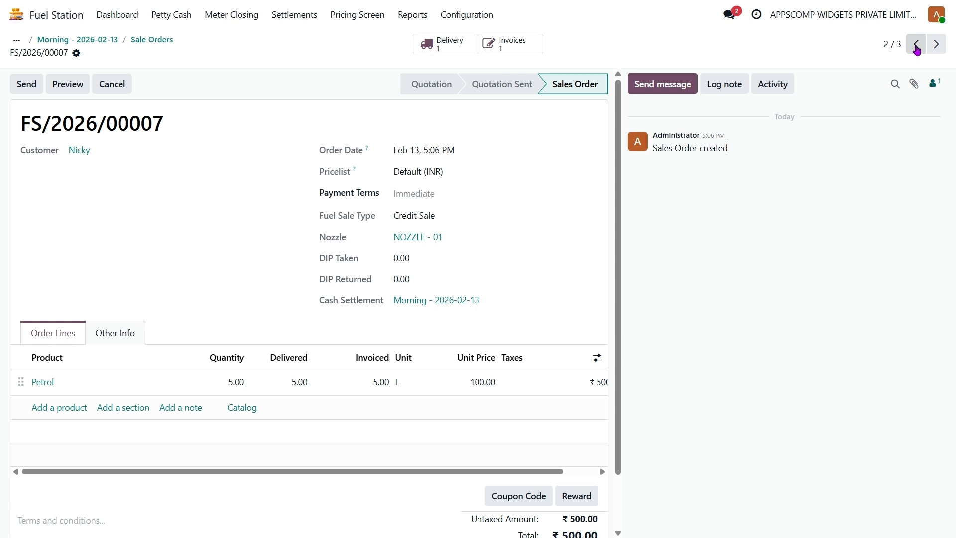
pyautogui.click(916, 45)
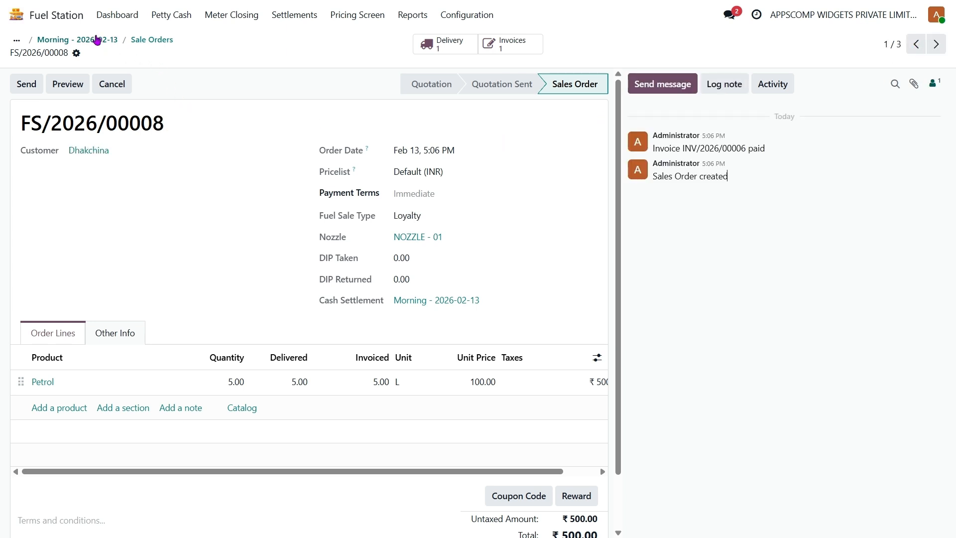
pyautogui.click(118, 40)
# Review invoices INV/2026/00005, 00004 and 00006, then list the settlement's payments totalling ₹9,500.00
pyautogui.click(480, 52)
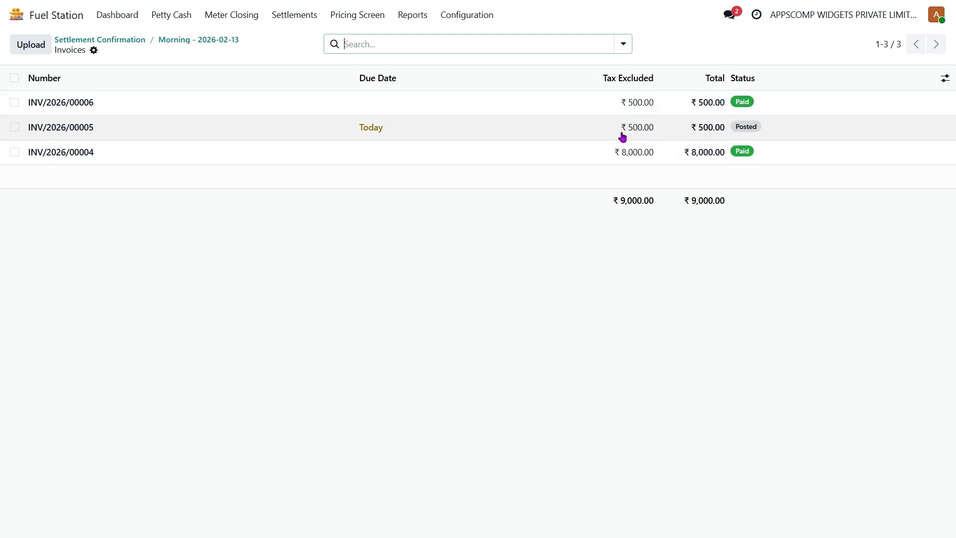
pyautogui.click(748, 136)
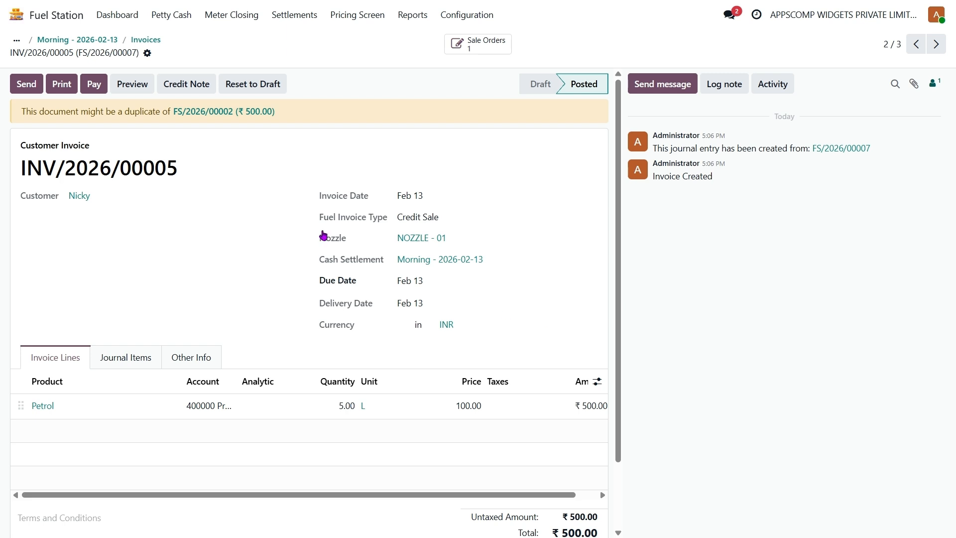
pyautogui.click(144, 42)
pyautogui.click(440, 147)
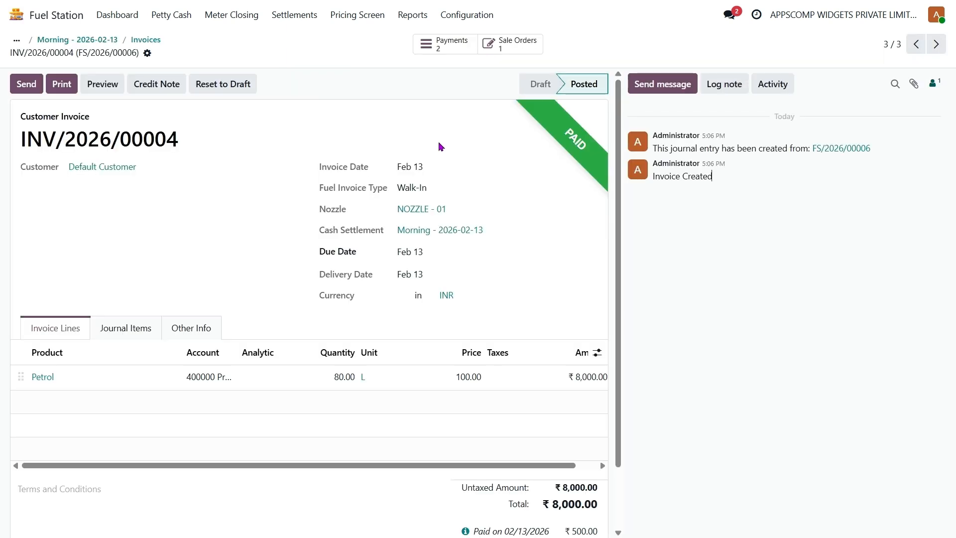
pyautogui.click(152, 40)
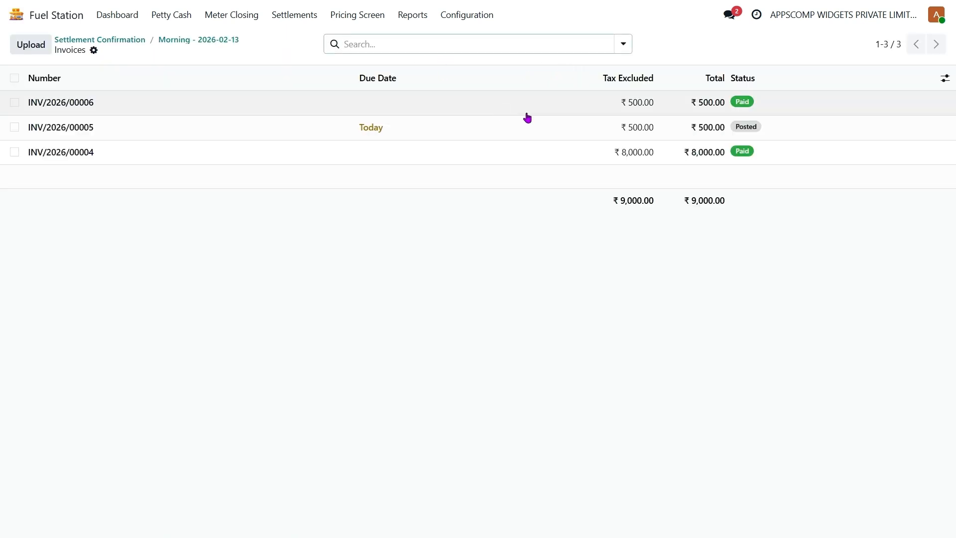
pyautogui.click(553, 113)
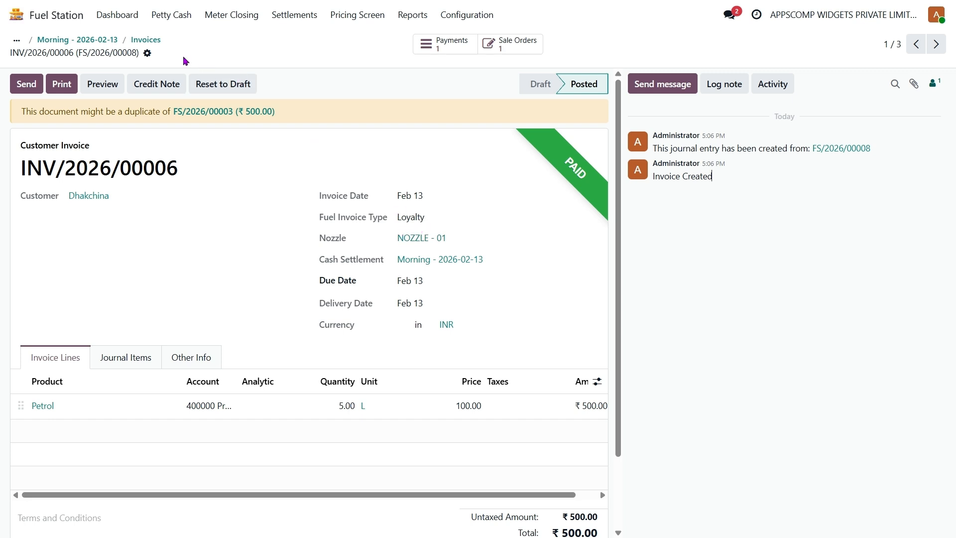
pyautogui.click(95, 38)
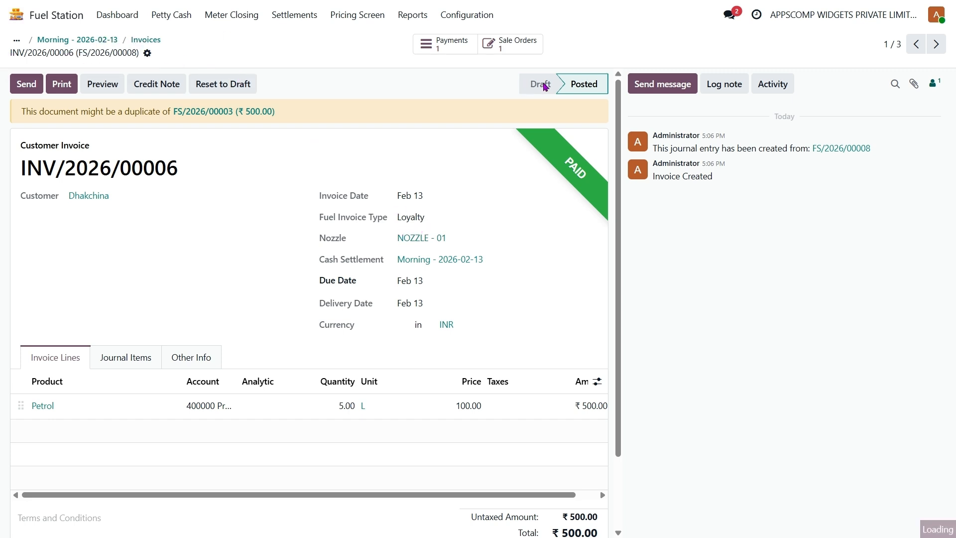
pyautogui.click(540, 42)
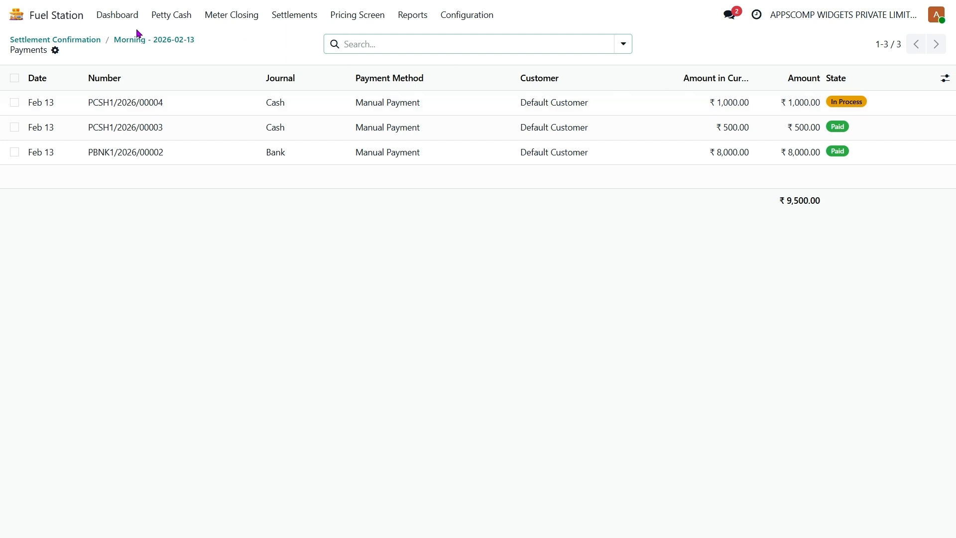
# Return to the Morning-Feb 13 settlement and open the Fuel Station dashboard
pyautogui.click(172, 47)
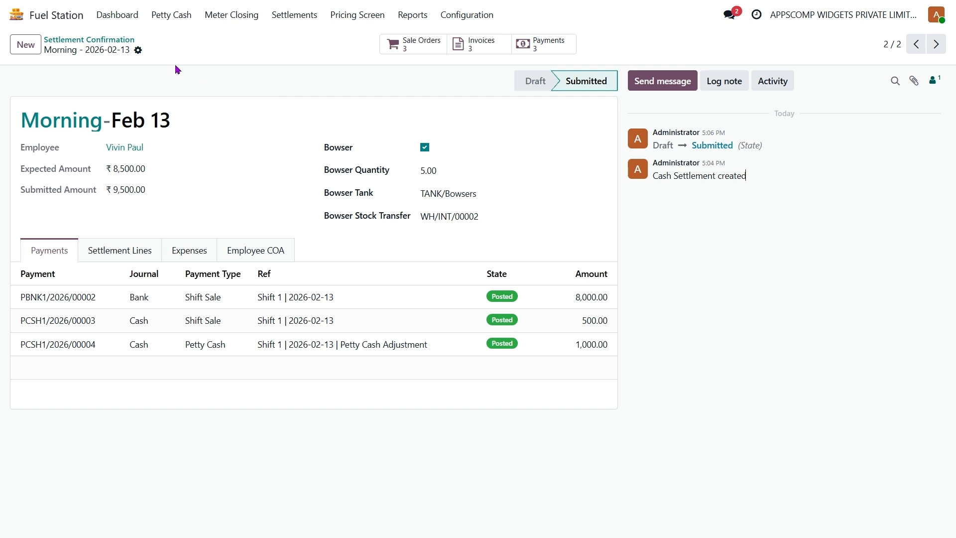
pyautogui.click(123, 15)
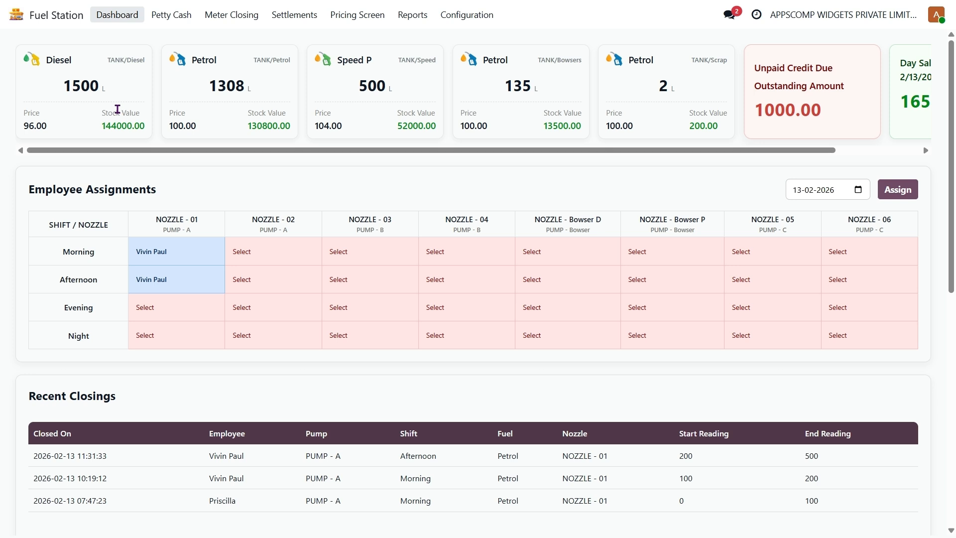
# Filter the dashboard's Fuel Sales list to Walk-In, then to Credit Sale
pyautogui.hscroll(3, 538, 88)
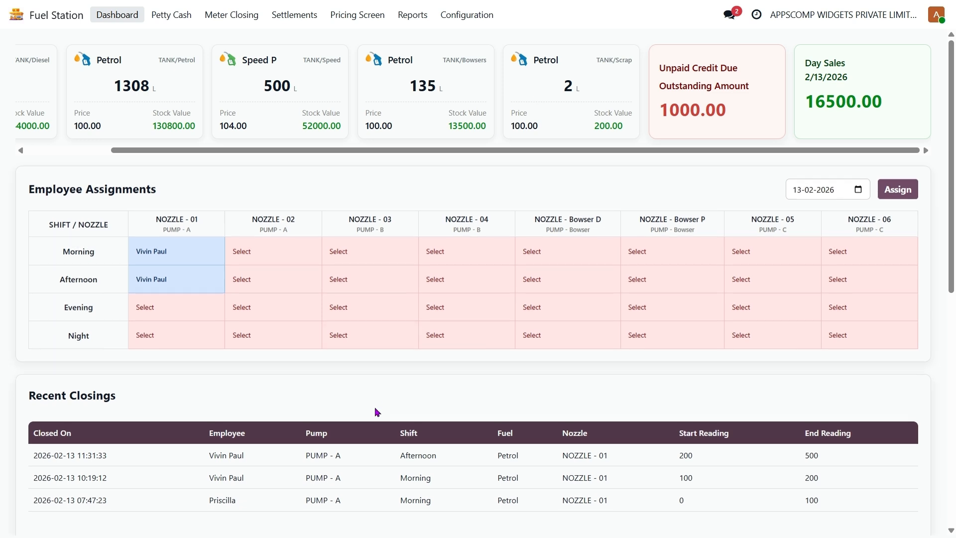
pyautogui.scroll(-3, 376, 412)
pyautogui.scroll(-3, 377, 411)
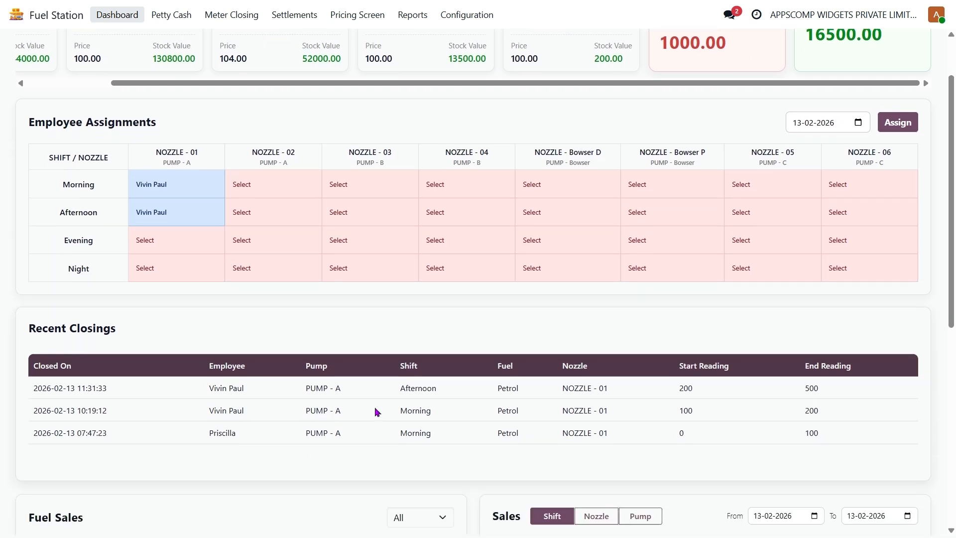
pyautogui.scroll(-1, 377, 411)
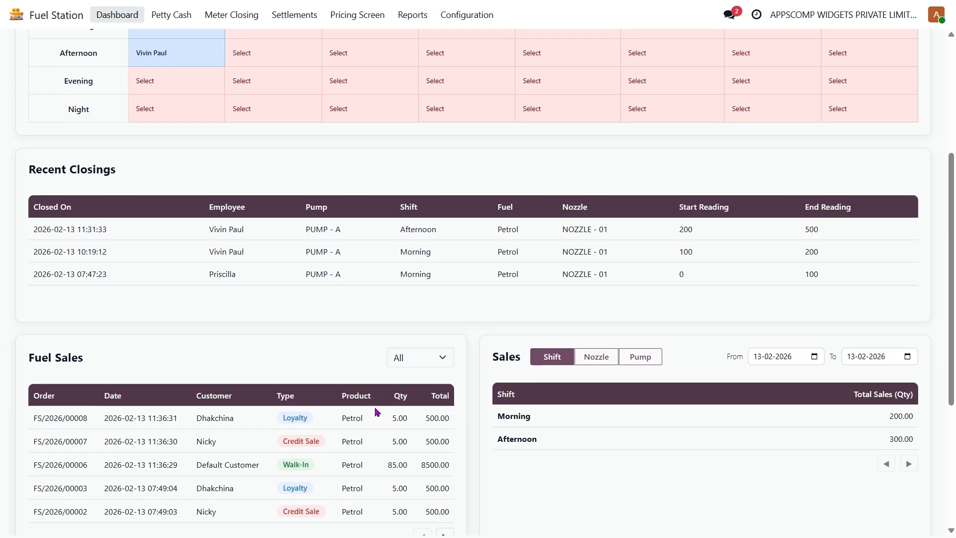
pyautogui.scroll(-3, 377, 411)
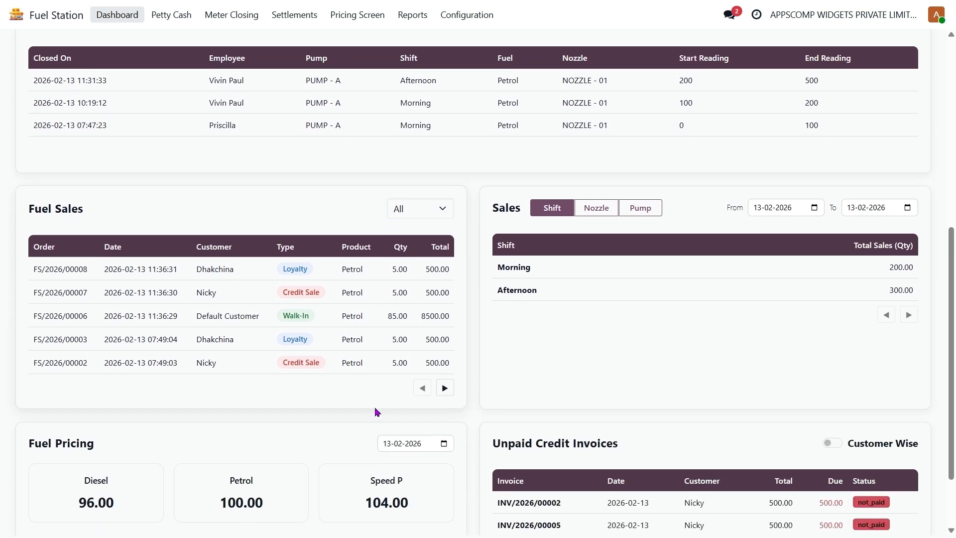
pyautogui.click(423, 208)
pyautogui.click(422, 248)
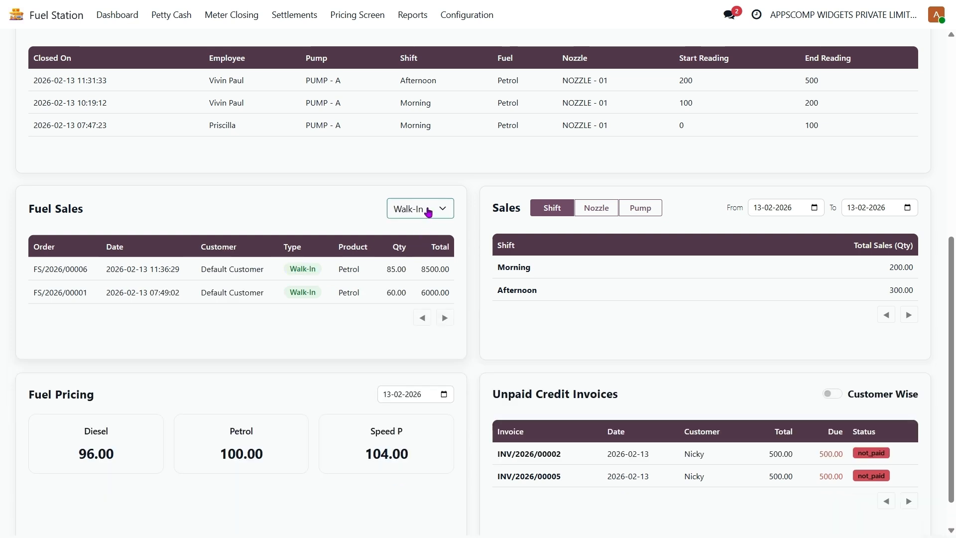
pyautogui.click(426, 258)
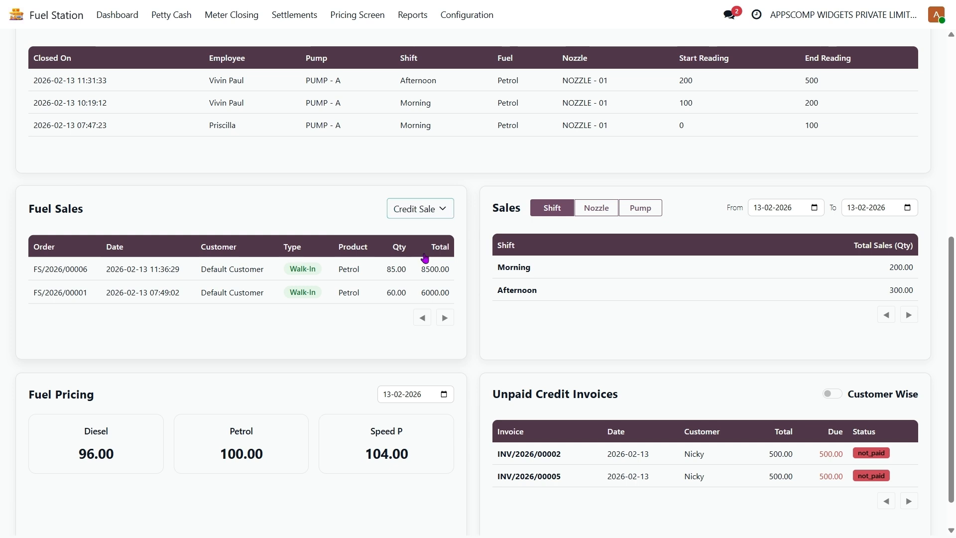
# Filter Fuel Sales to Loyalty and set the Sales start date to 01-02-2026
pyautogui.click(449, 209)
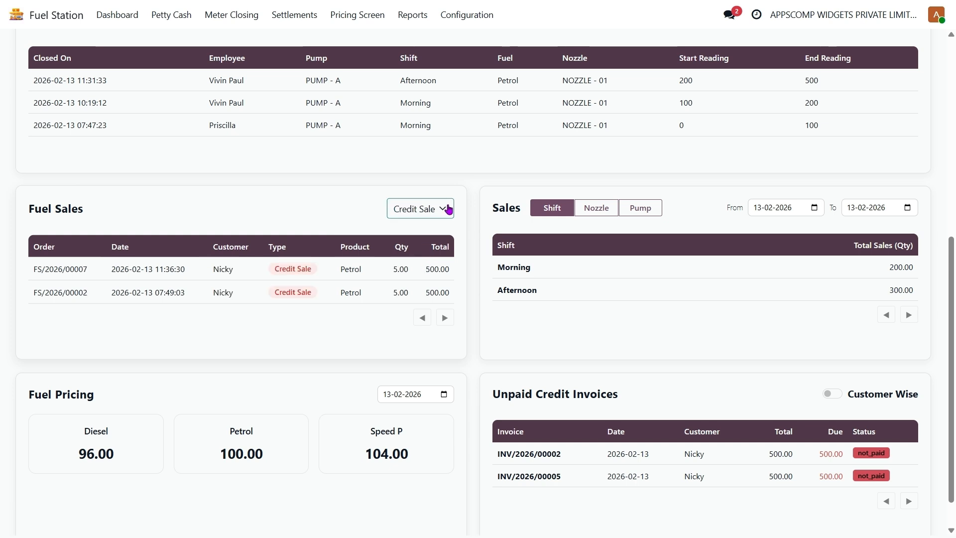
pyautogui.click(427, 281)
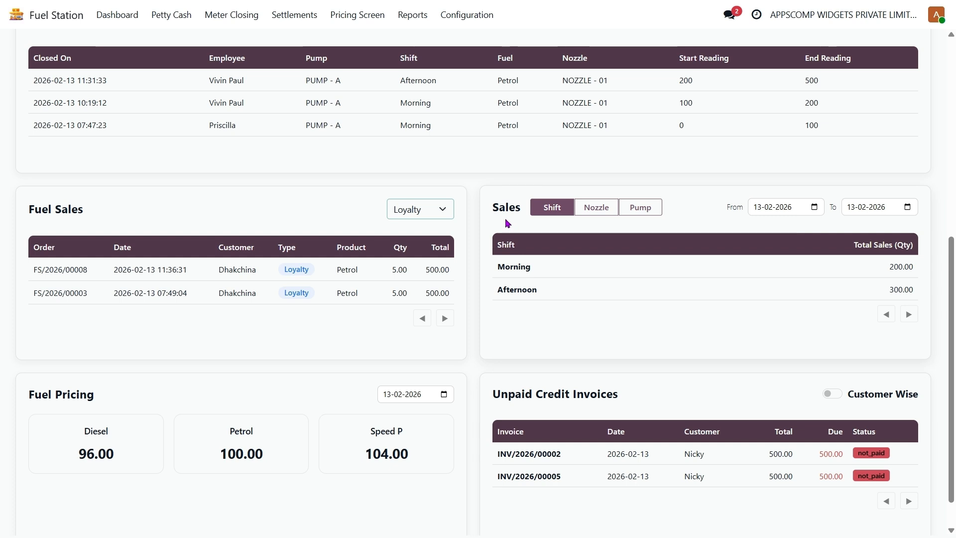
pyautogui.click(815, 212)
pyautogui.click(752, 274)
# Break down the sales totals by nozzle, then by pump
pyautogui.click(596, 211)
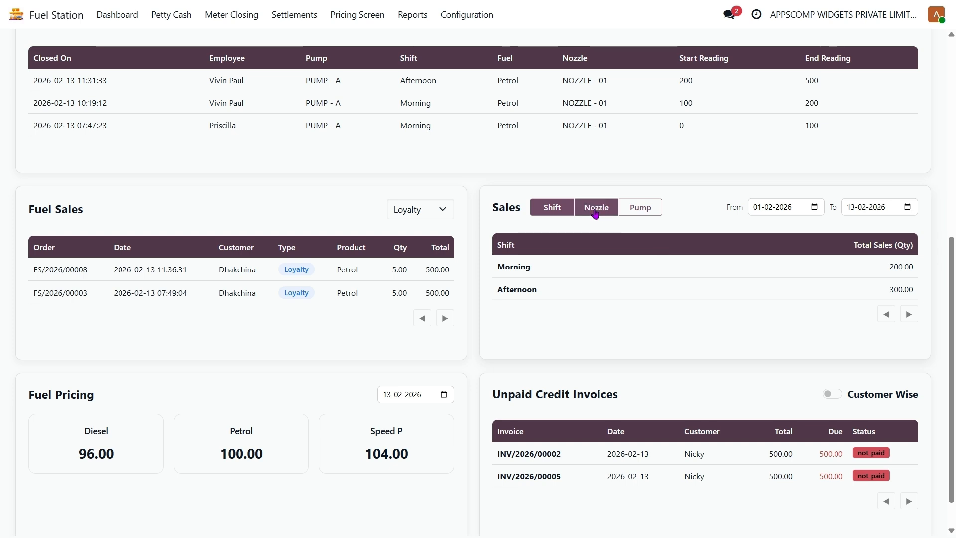
pyautogui.click(634, 215)
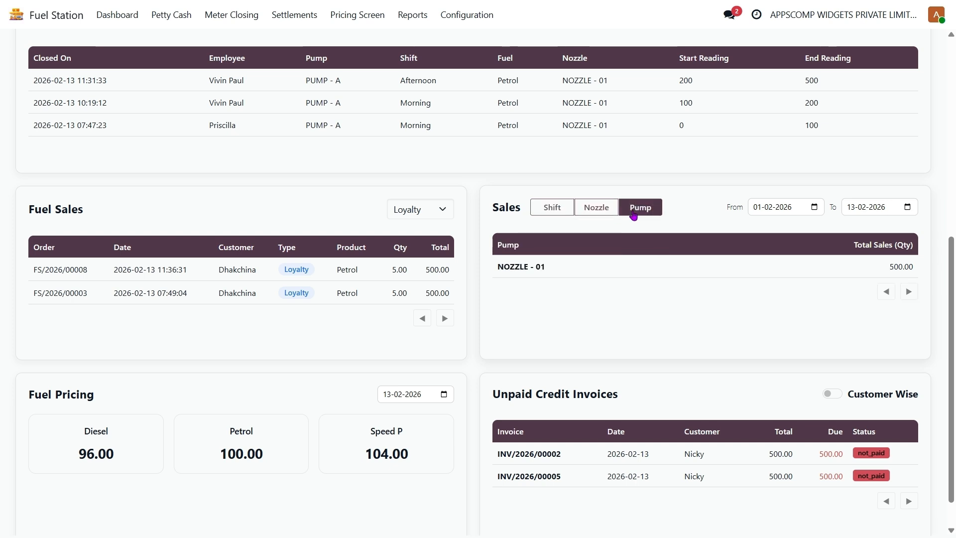
pyautogui.scroll(-1, 478, 333)
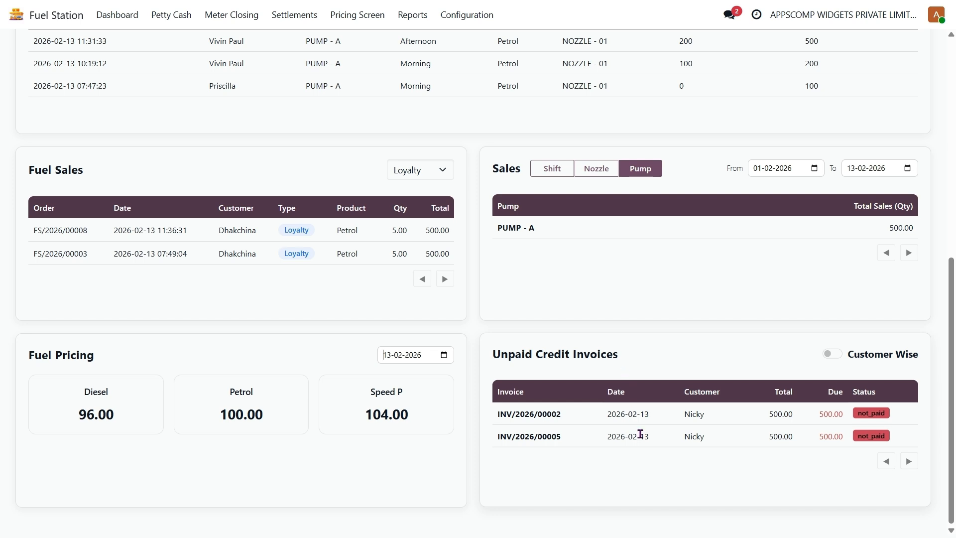
# Group unpaid credit invoices by customer, then reload the dashboard
pyautogui.click(833, 354)
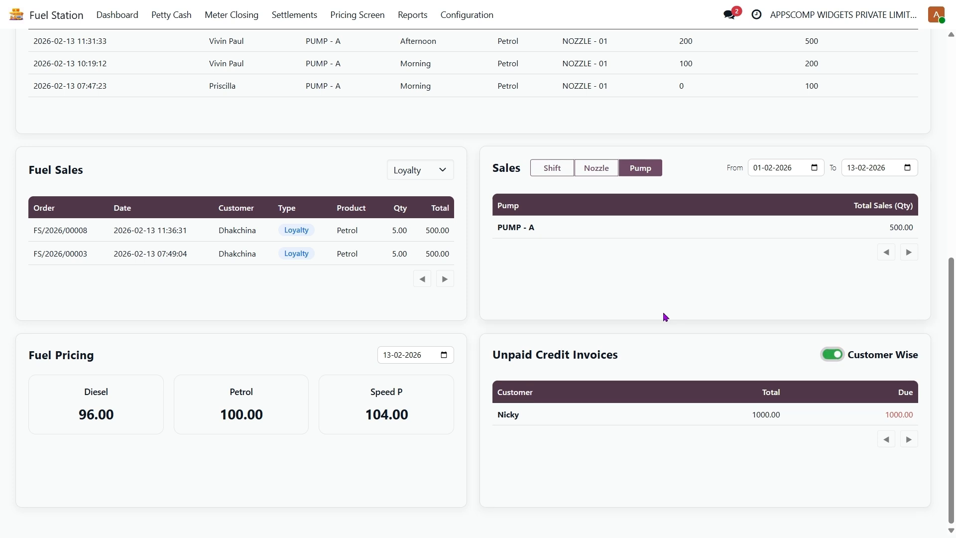
pyautogui.scroll(8, 666, 317)
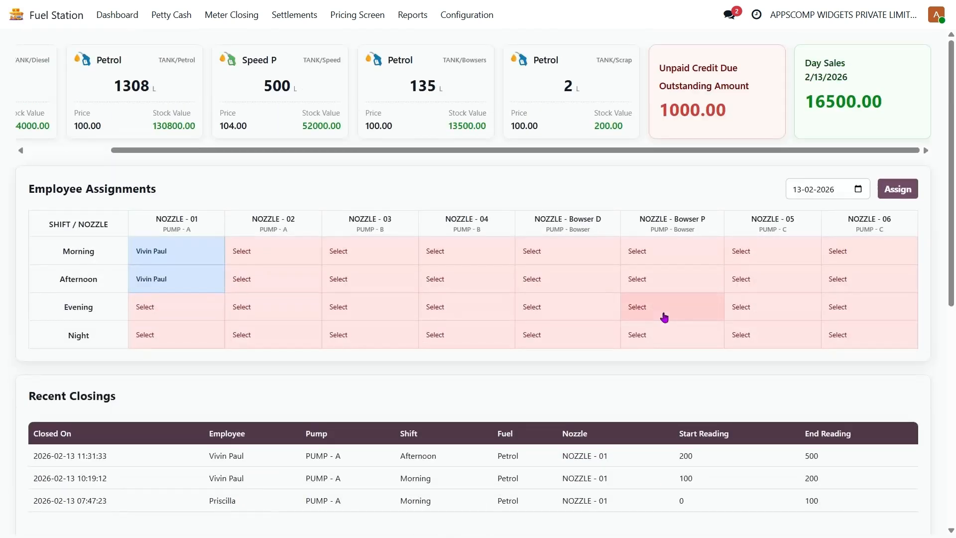
pyautogui.click(114, 15)
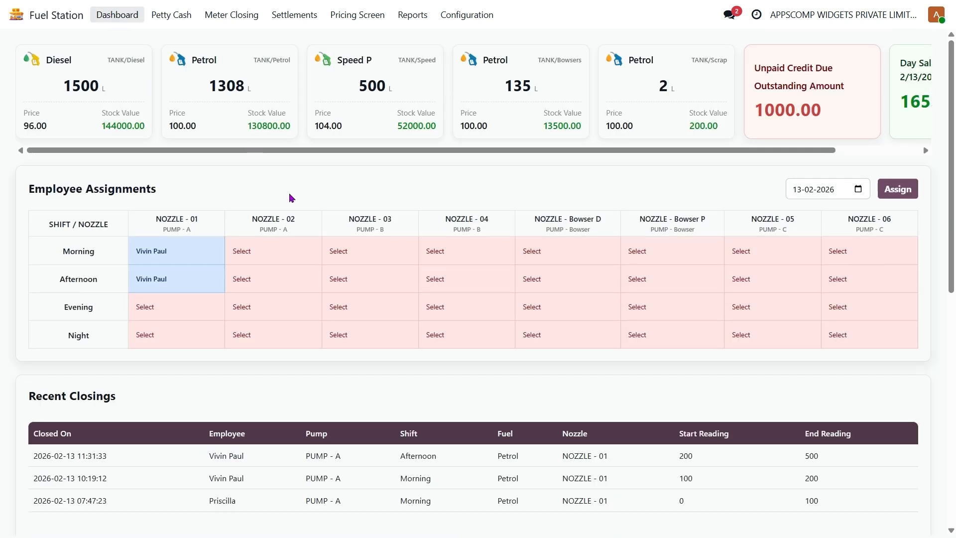
pyautogui.click(369, 16)
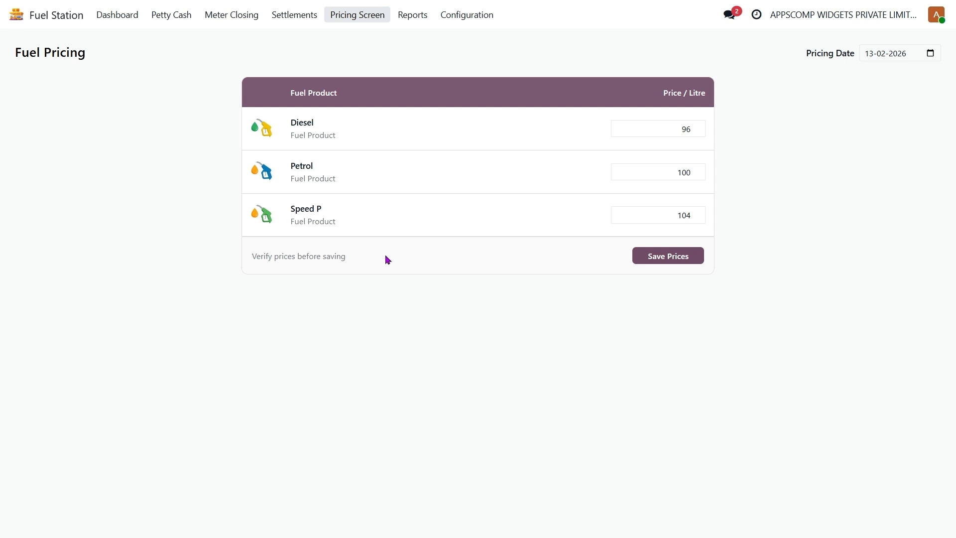
# Change the pricing date to 17-02-2026
pyautogui.click(671, 124)
pyautogui.doubleClick(671, 124)
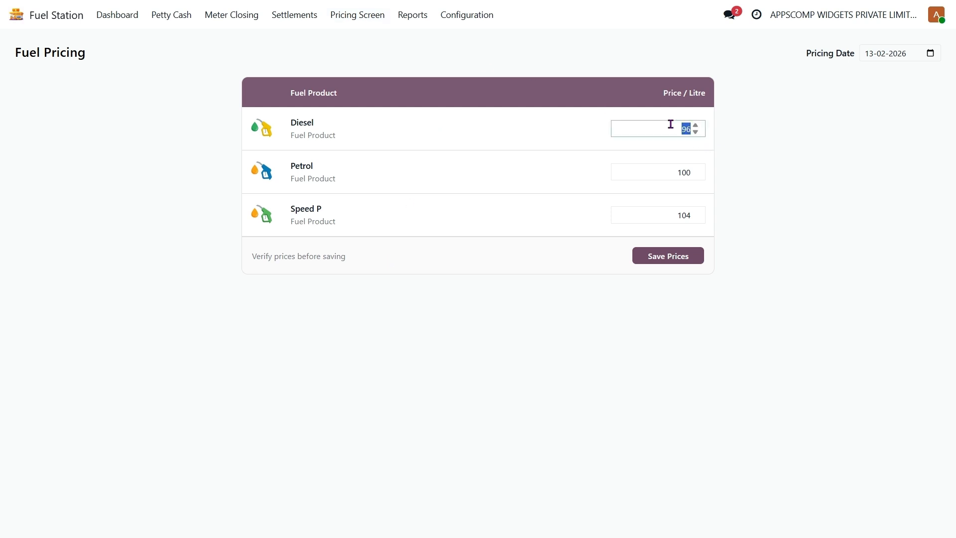
pyautogui.click(928, 53)
# Enter Diesel 100, Petrol 120 and Speed P 125 per litre, then save the prices
pyautogui.doubleClick(674, 133)
pyautogui.press('BackSpace')
pyautogui.write('100')
pyautogui.doubleClick(666, 177)
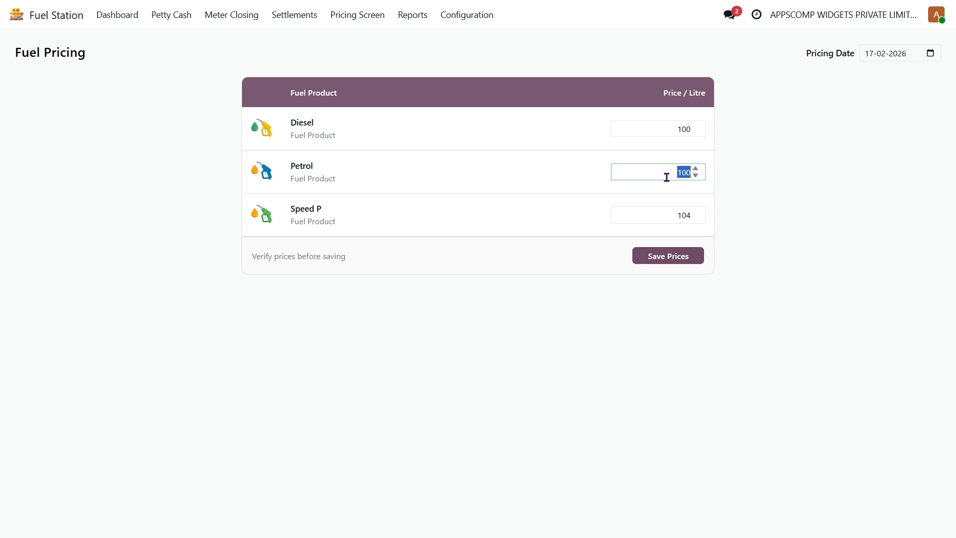
pyautogui.press('BackSpace')
pyautogui.write('120')
pyautogui.doubleClick(671, 212)
pyautogui.write('125')
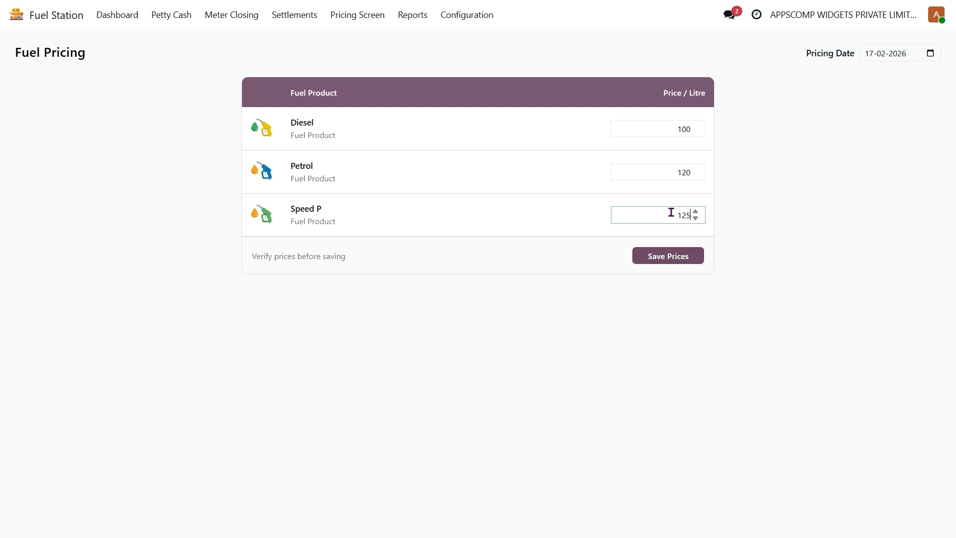
pyautogui.click(676, 260)
# View the Meter Reading Report, then the Shift Wise Report for 13-02-2026
pyautogui.click(417, 21)
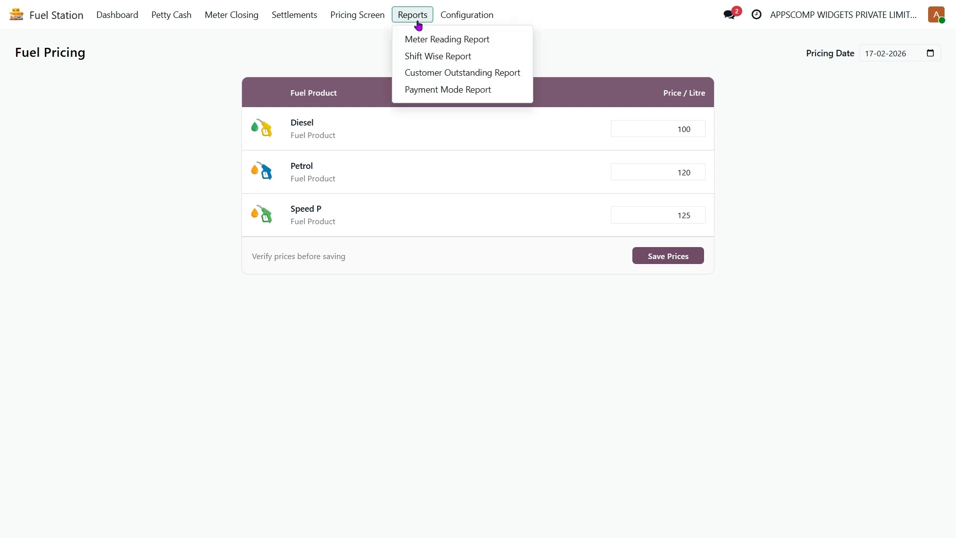
pyautogui.click(455, 37)
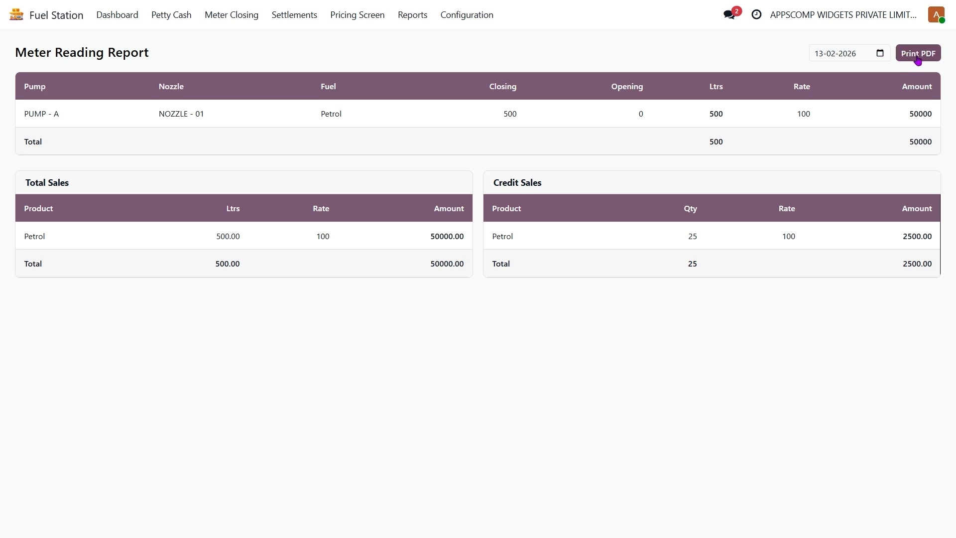
pyautogui.click(410, 15)
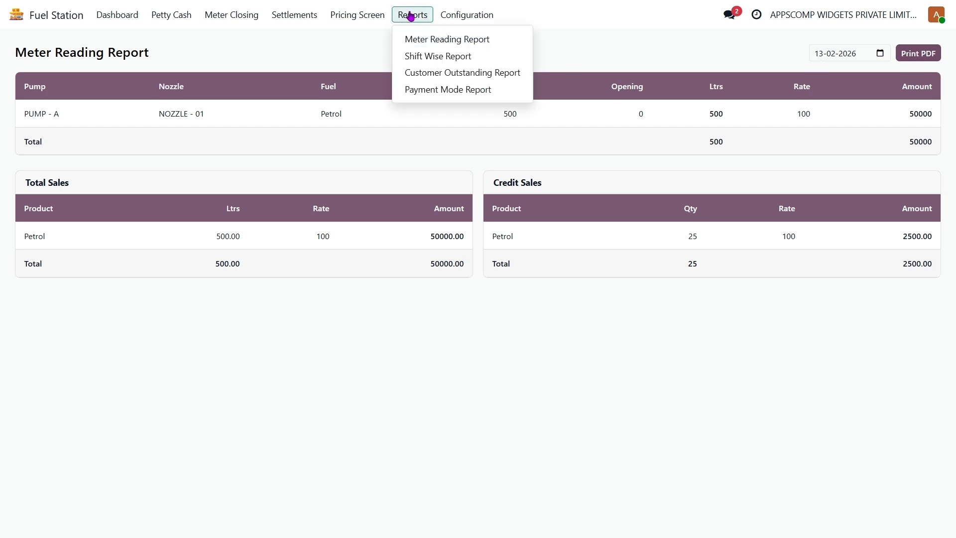
pyautogui.click(452, 55)
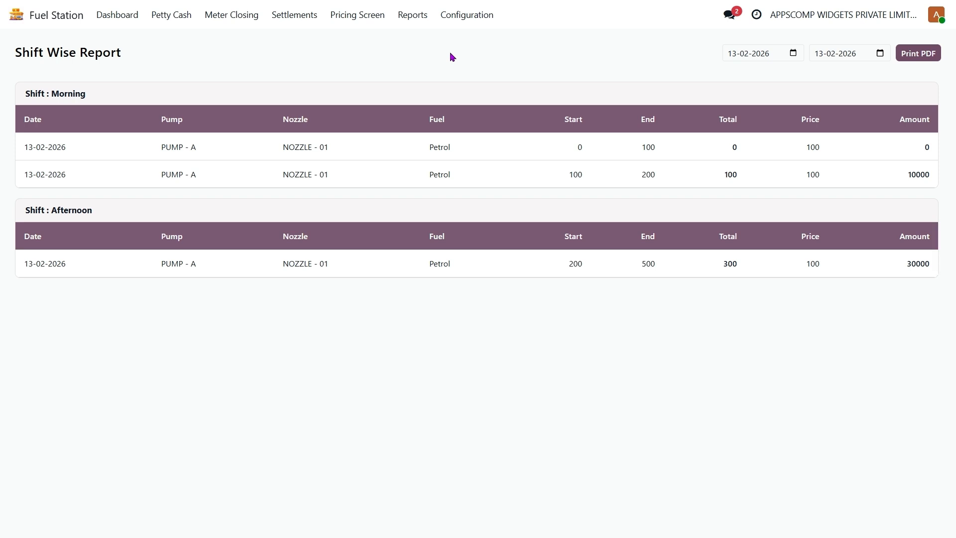
pyautogui.click(413, 20)
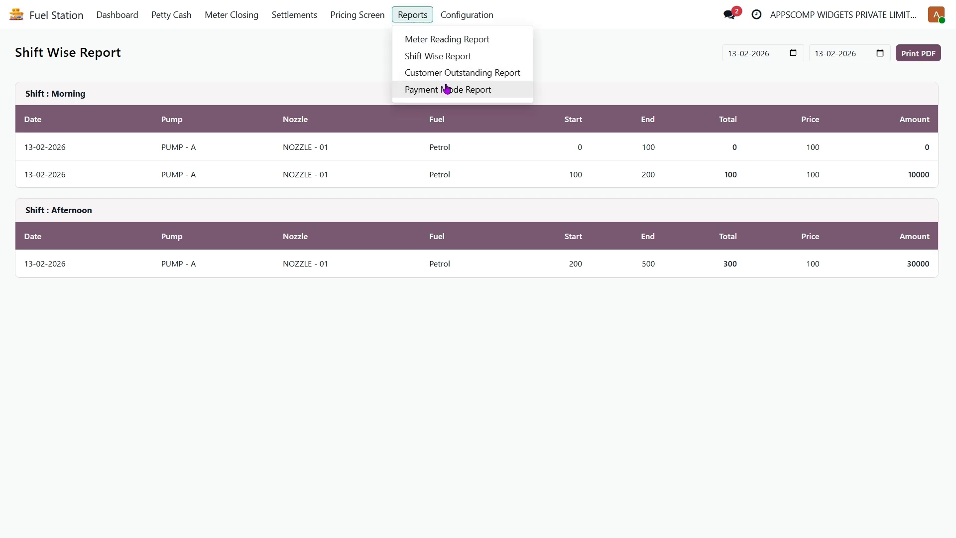
# View the Customer Outstanding Report filtered to a single customer
pyautogui.click(465, 74)
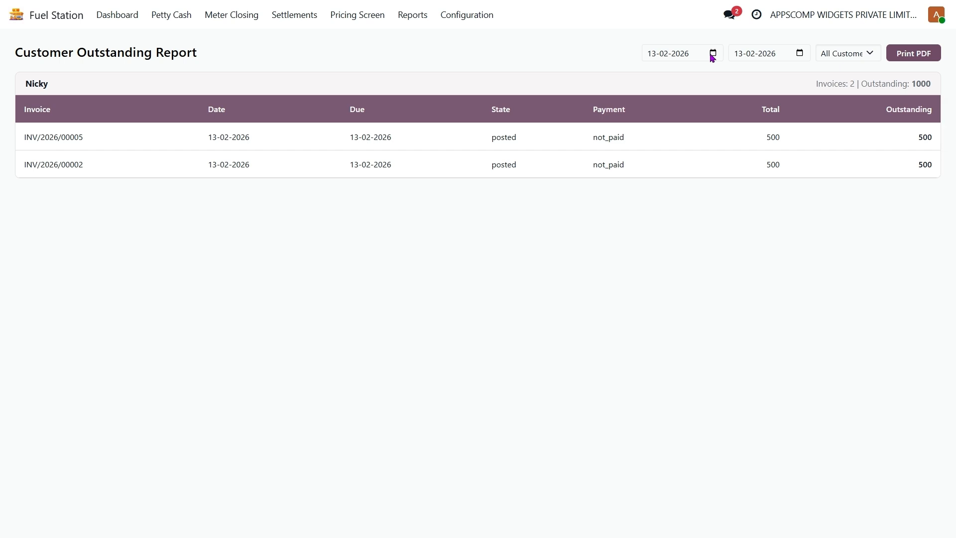
pyautogui.click(847, 56)
pyautogui.click(847, 87)
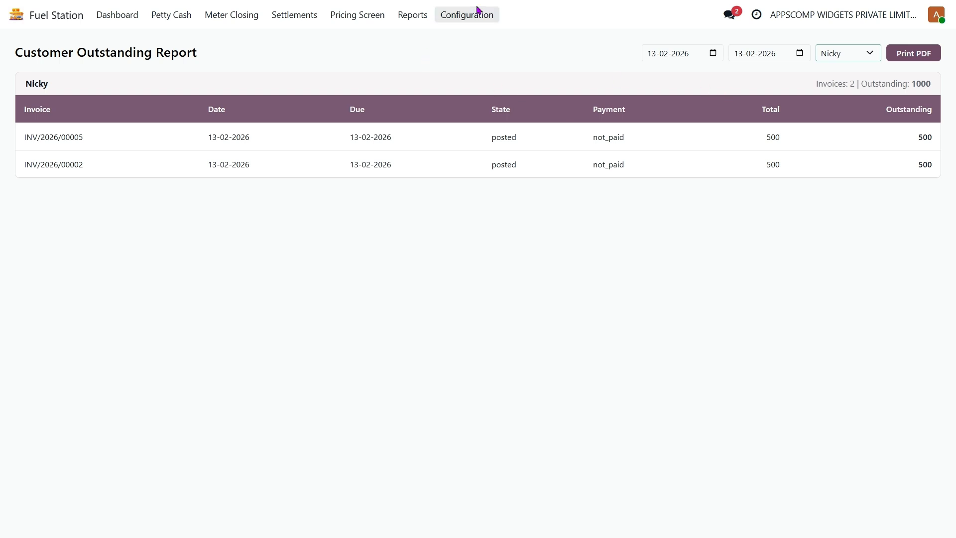
# Review the Payment Mode Report totalling 14500, then return to the dashboard
pyautogui.click(419, 16)
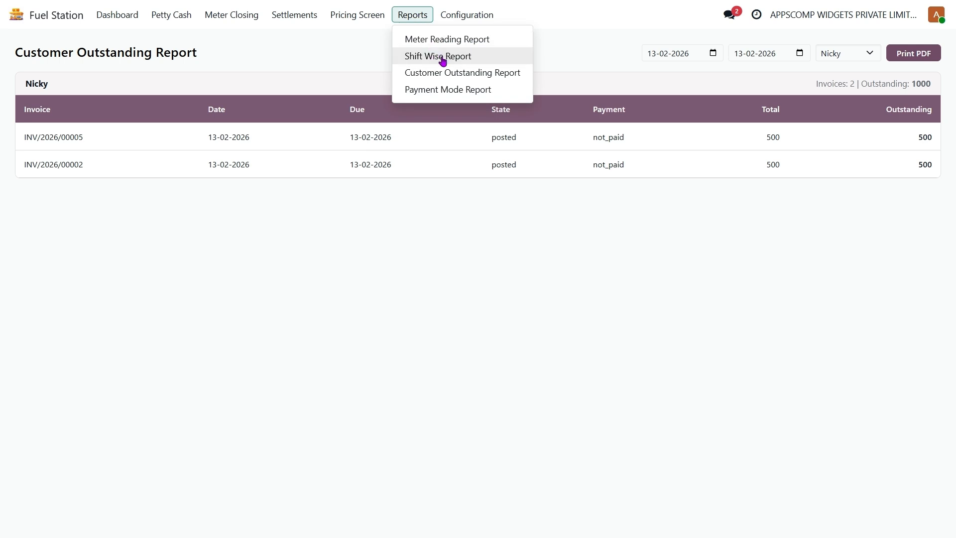
pyautogui.click(457, 89)
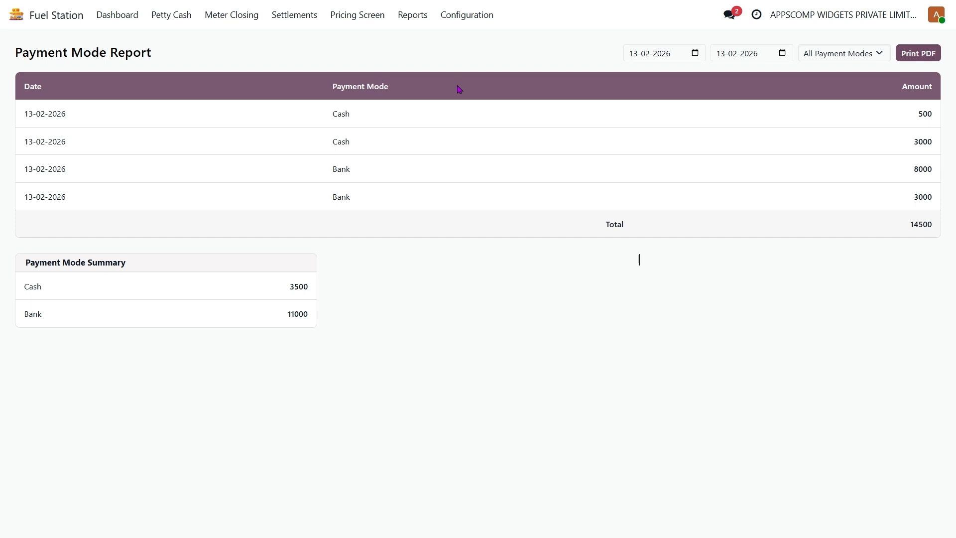
pyautogui.click(844, 56)
pyautogui.click(529, 53)
pyautogui.click(128, 16)
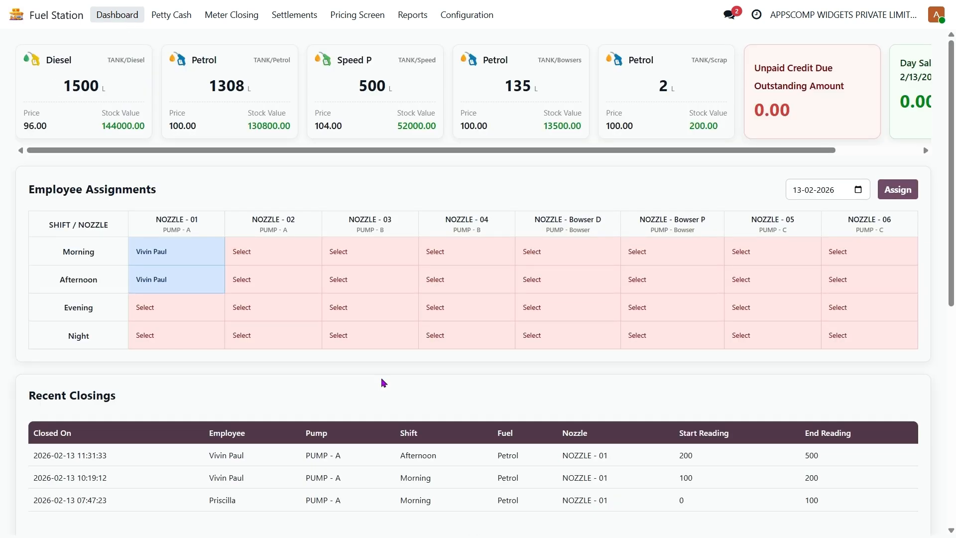